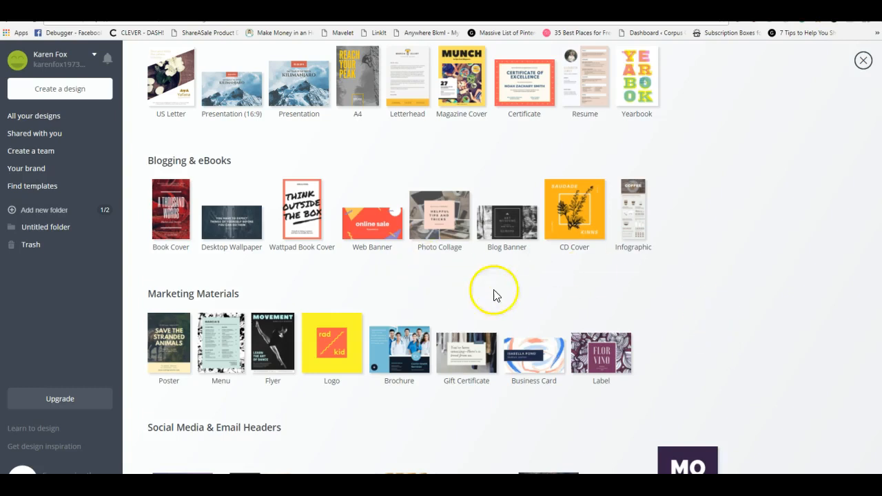
Look through the preset design types, from social media posts and documents to headers, events and ads
scroll(482, 295, "up", 5)
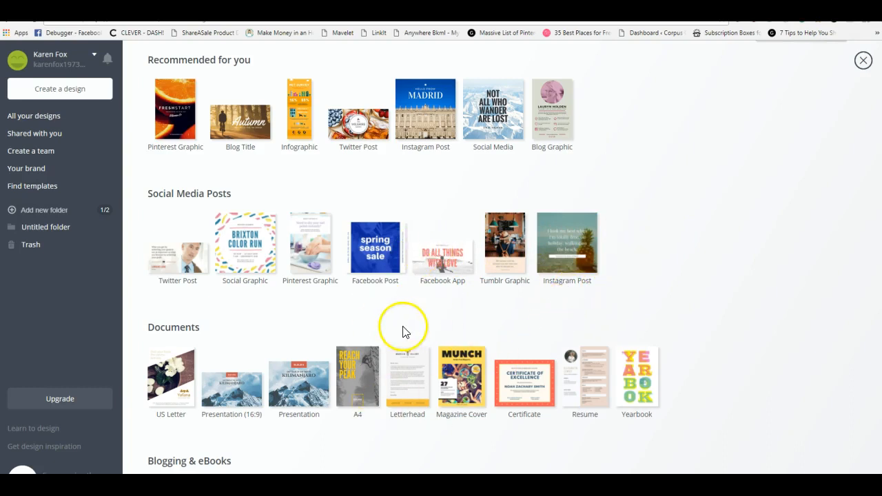
scroll(380, 295, "up", 1)
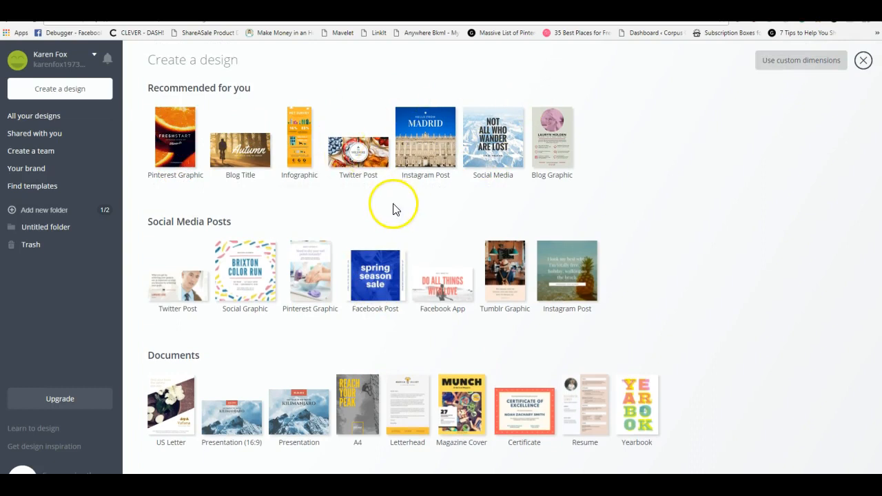
scroll(352, 220, "down", 10)
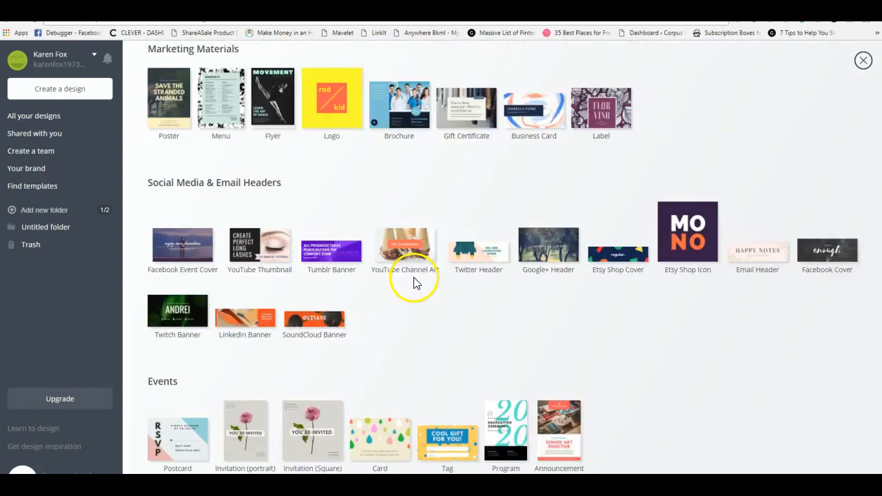
scroll(412, 282, "down", 1)
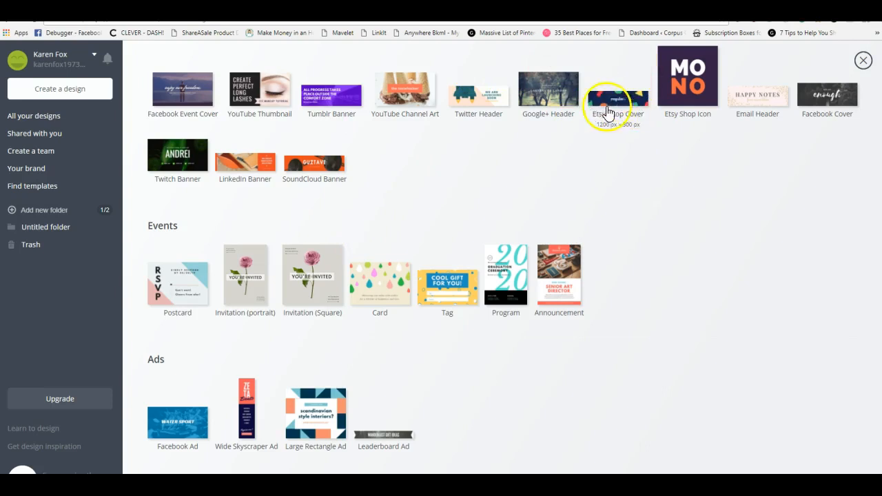
scroll(425, 311, "up", 4)
scroll(427, 316, "up", 6)
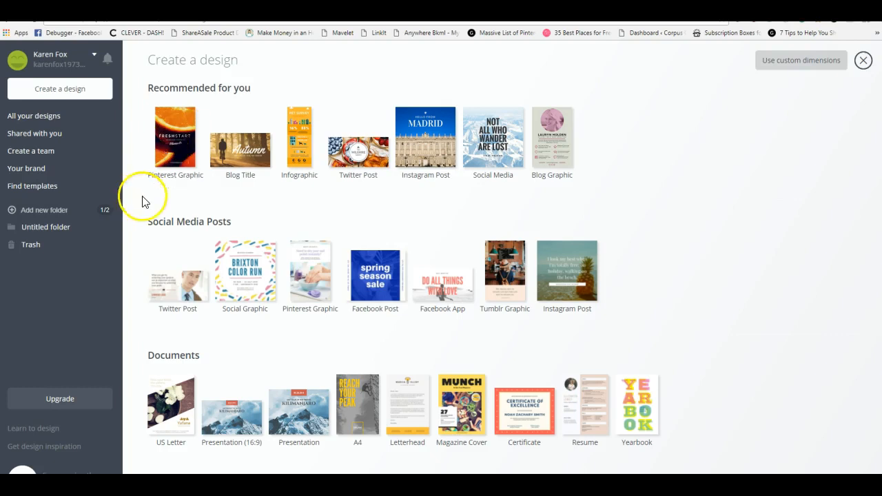
Create a new design with custom dimensions of 900 × 1500 px
left_click(782, 61)
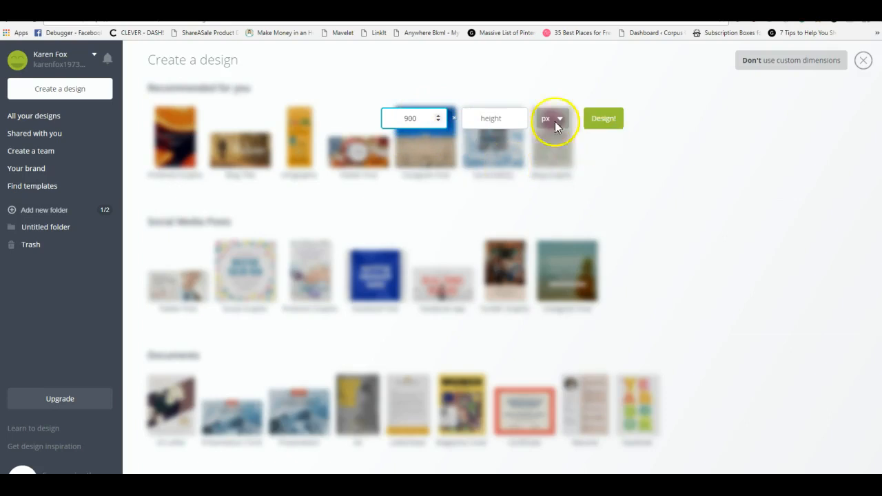
left_click(485, 118)
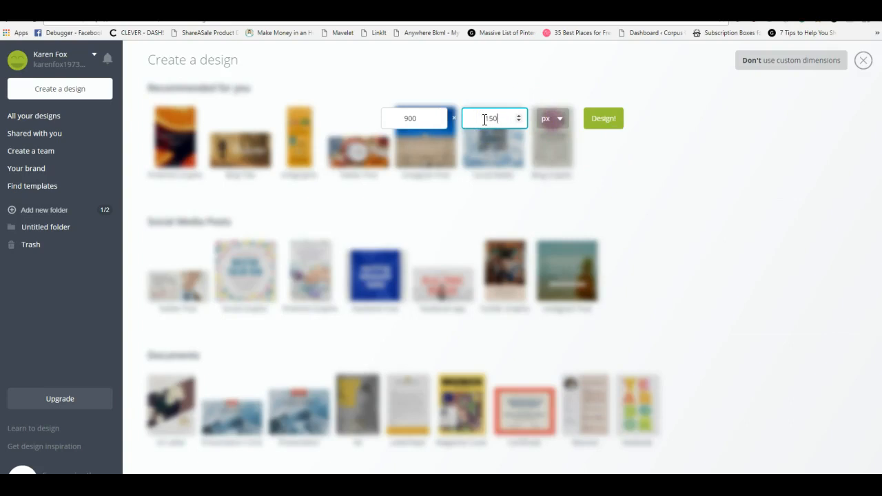
left_click(604, 120)
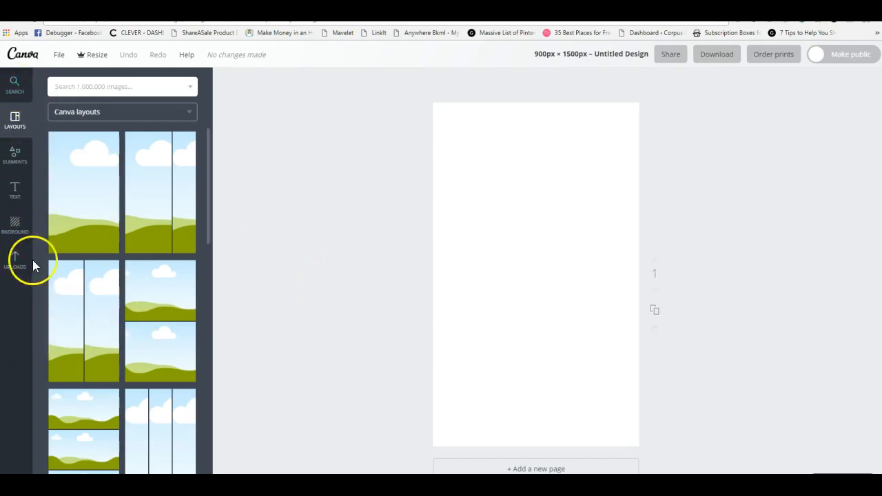
Look through the available Canva photo-grid layouts for the blank page
scroll(132, 277, "down", 10)
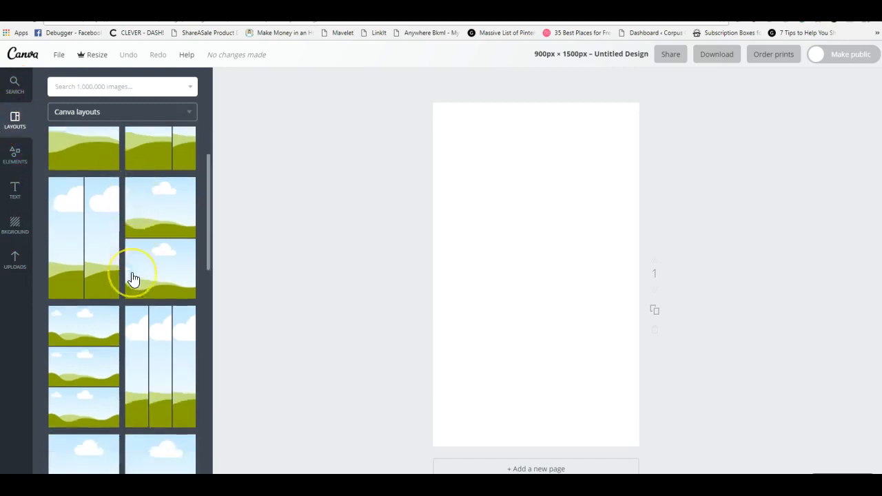
scroll(133, 278, "up", 10)
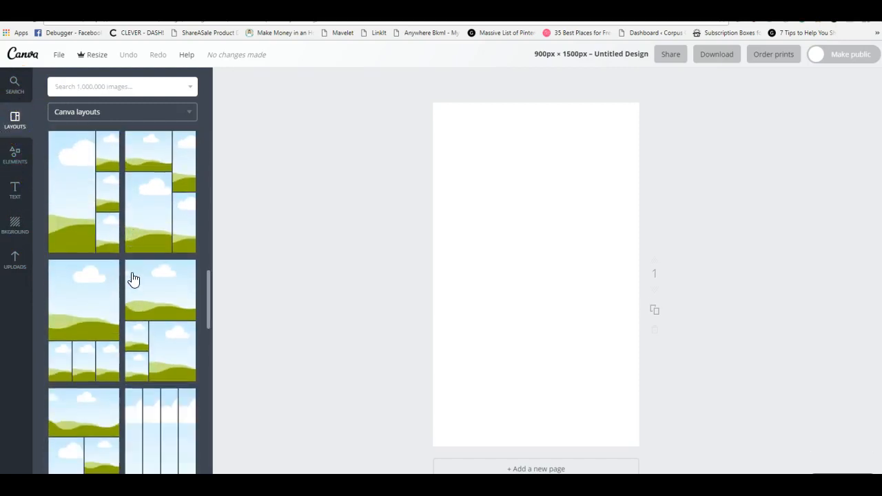
scroll(132, 277, "up", 3)
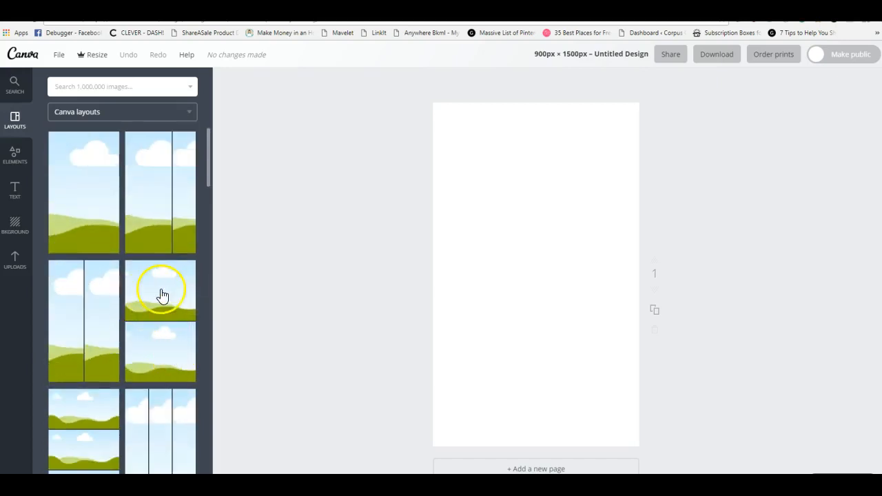
scroll(165, 212, "down", 8)
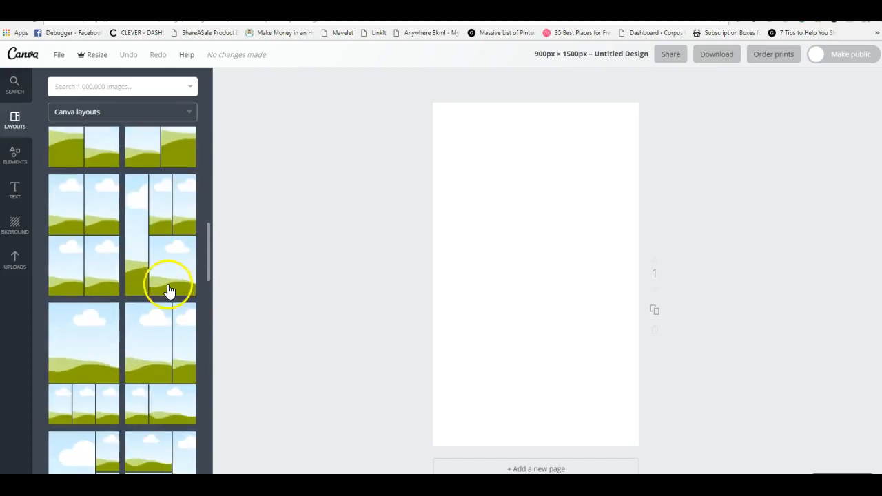
scroll(142, 318, "down", 3)
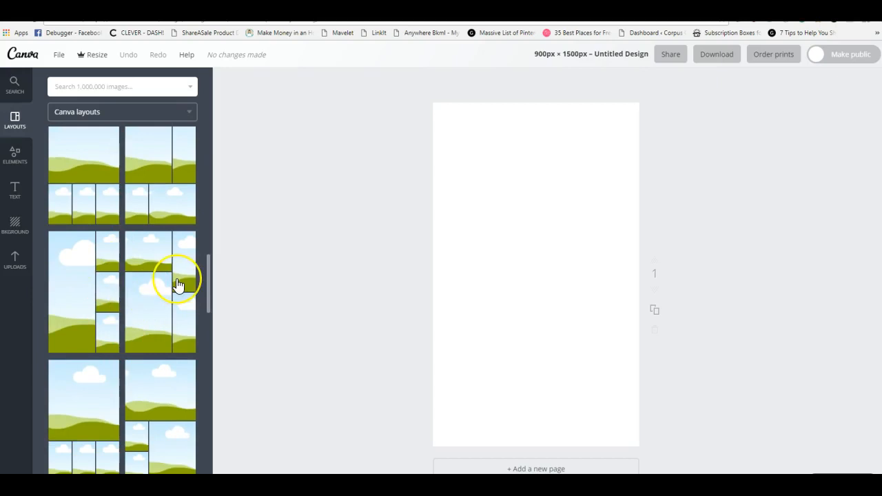
left_click(189, 309)
scroll(102, 300, "up", 1)
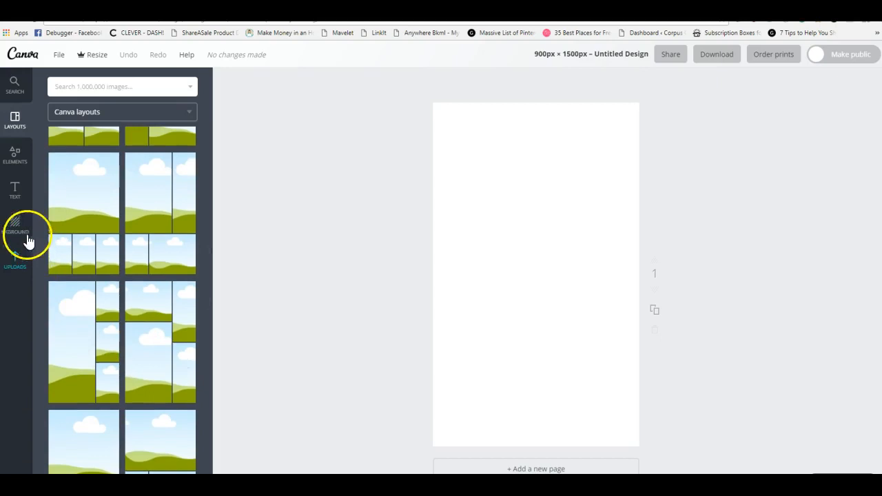
Upload the ketogenic cookbook cover image from the FOOD folder in Google Drive
left_click(20, 260)
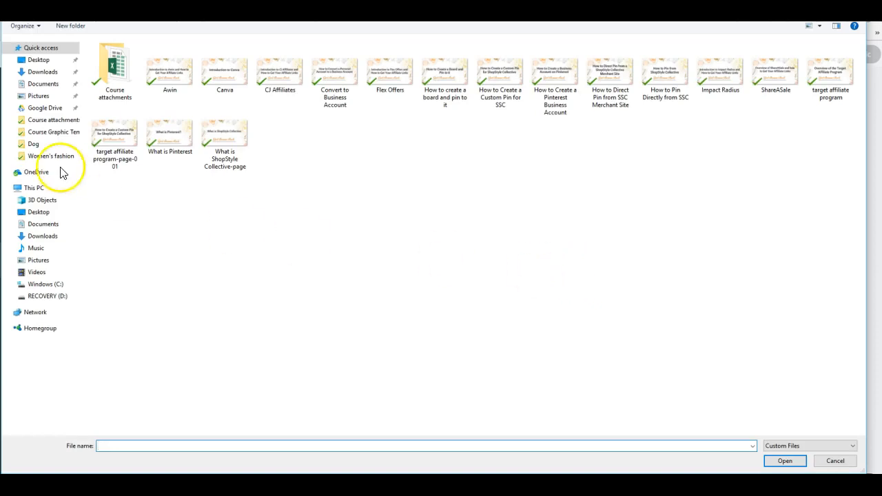
left_click(45, 107)
left_click(726, 89)
double_click(677, 79)
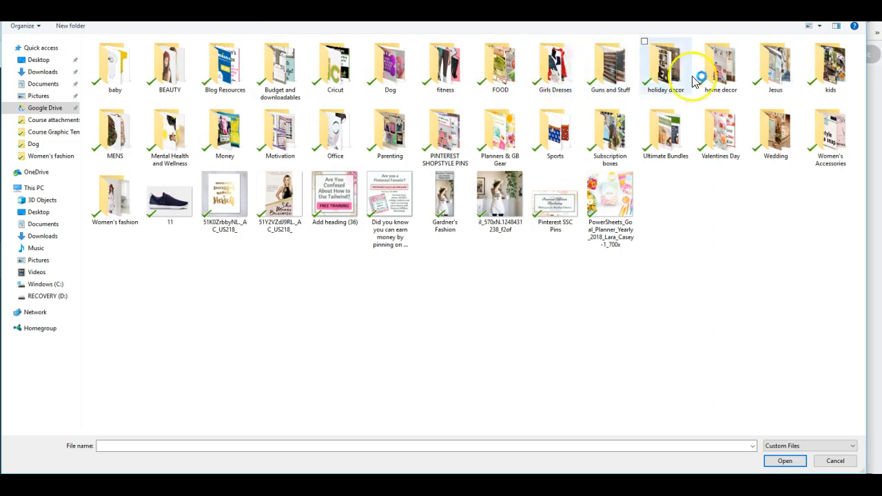
double_click(508, 79)
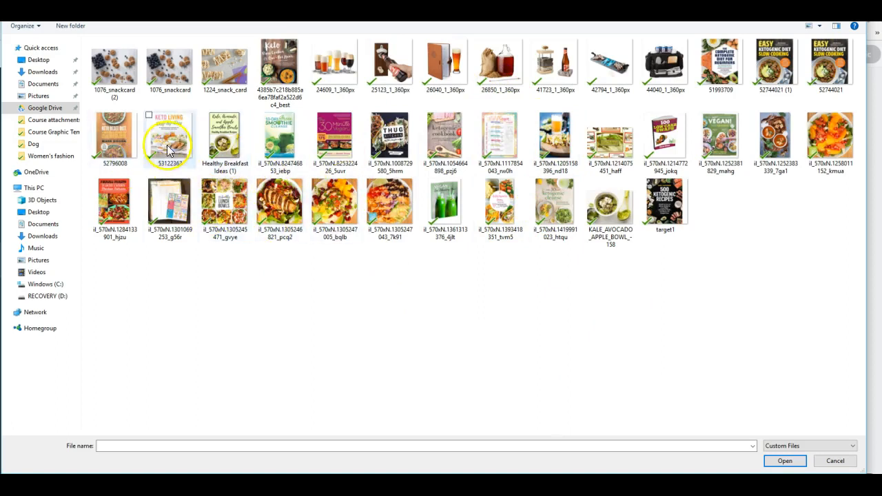
double_click(444, 138)
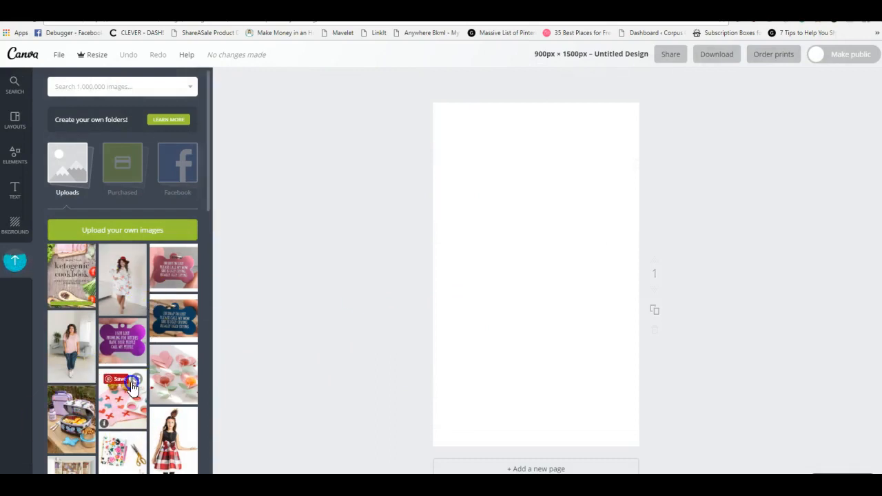
Place the uploaded ketogenic cookbook cover on the page and move it to the page's upper-left corner
scroll(165, 305, "down", 5)
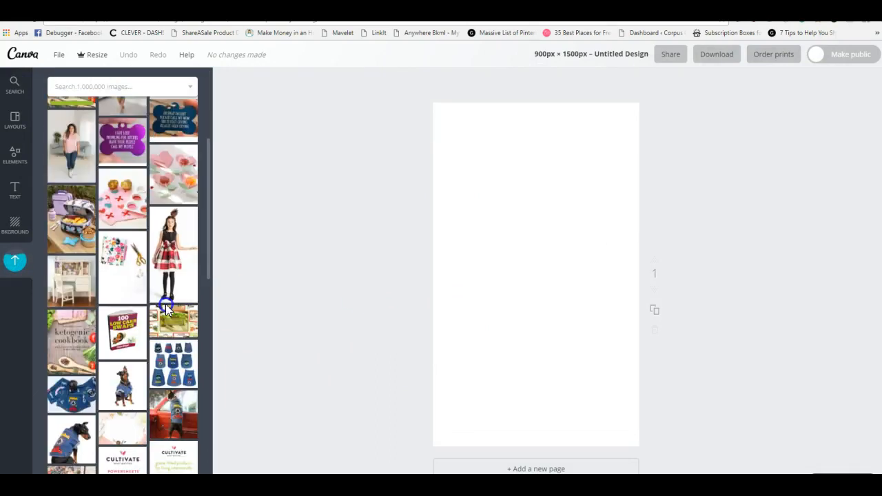
scroll(165, 305, "up", 5)
scroll(166, 310, "down", 4)
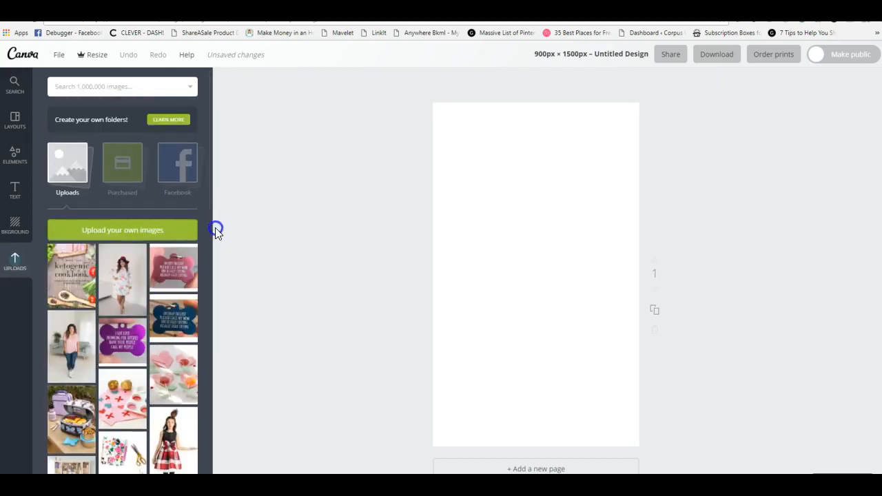
left_click_drag(80, 258, 554, 252)
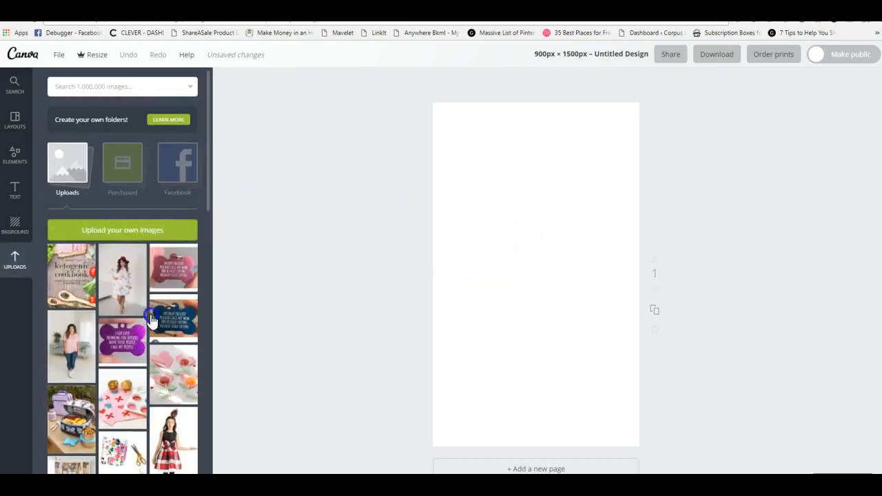
left_click(571, 314)
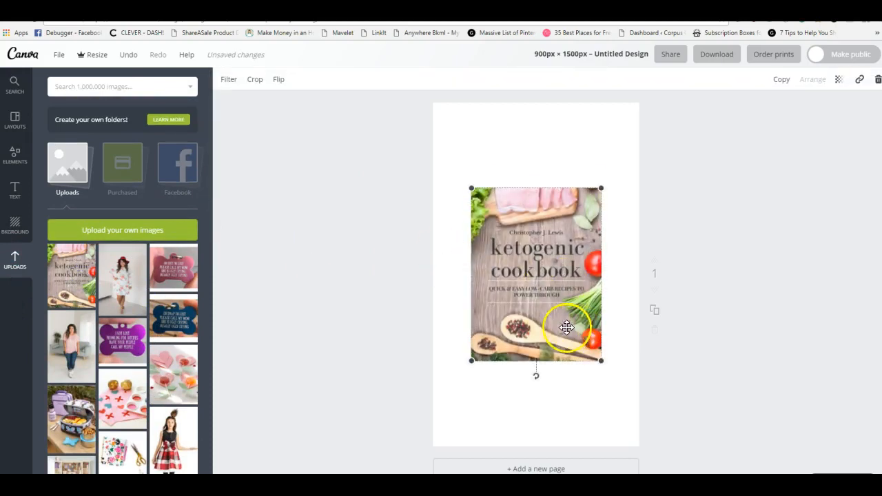
left_click_drag(571, 314, 515, 247)
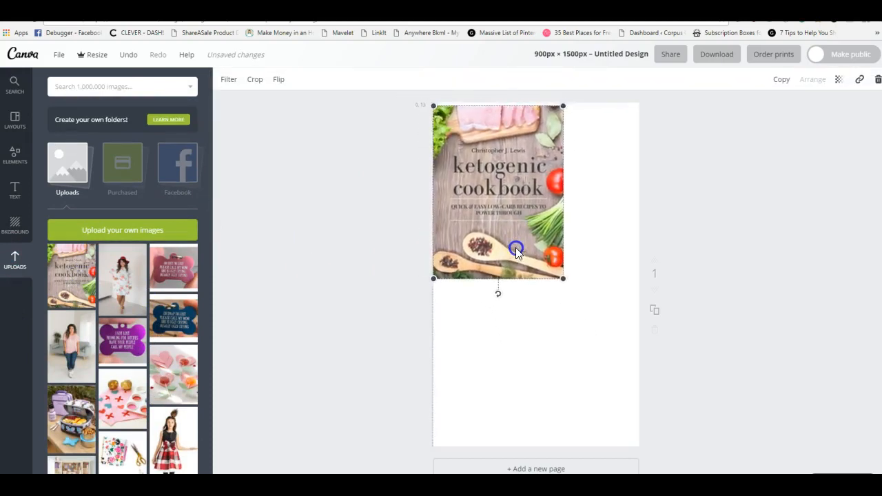
Try to resize and position the cookbook cover to fill the page, and delete it from the design
left_click_drag(564, 275, 703, 462)
left_click_drag(556, 372, 527, 366)
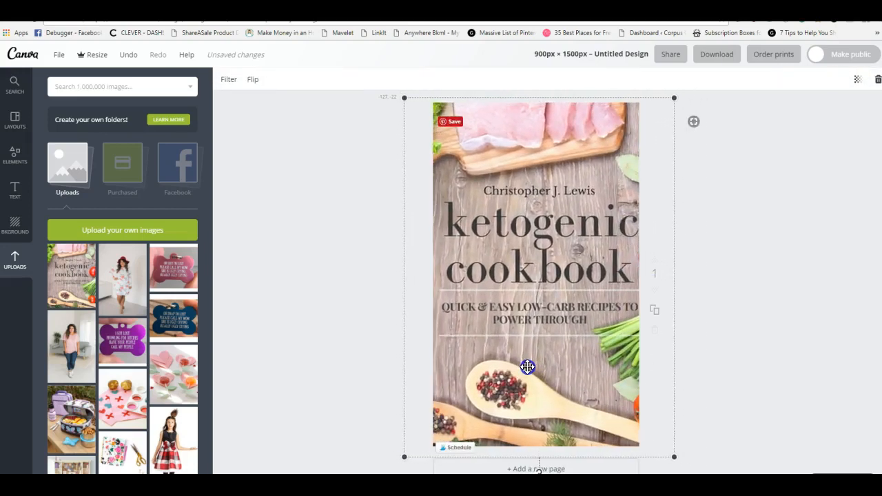
left_click_drag(674, 456, 616, 385)
left_click_drag(548, 311, 568, 307)
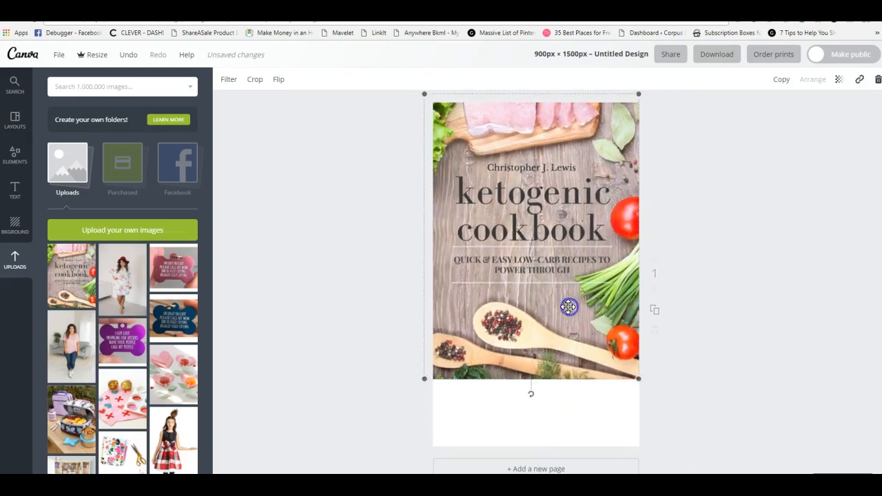
left_click_drag(572, 231, 569, 263)
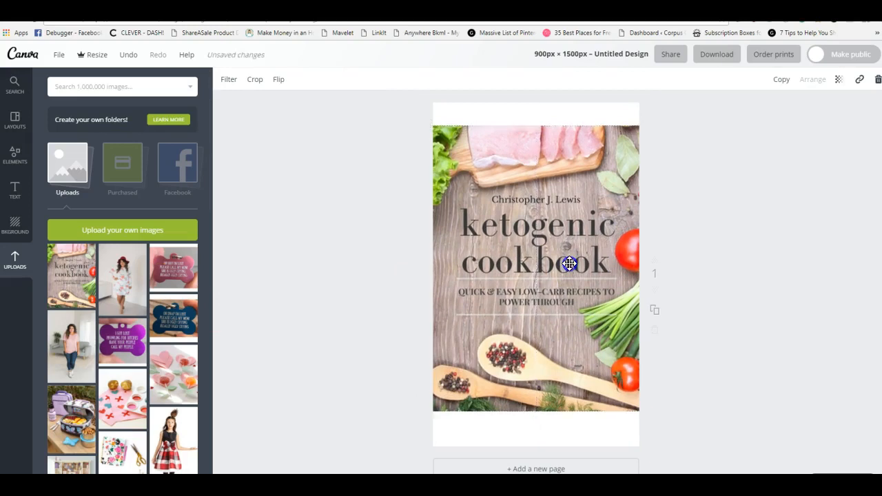
key("Delete")
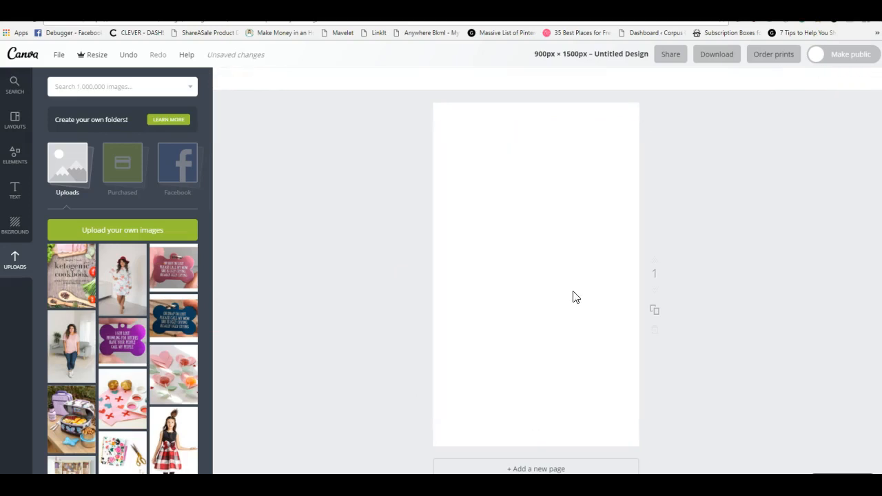
left_click(569, 293)
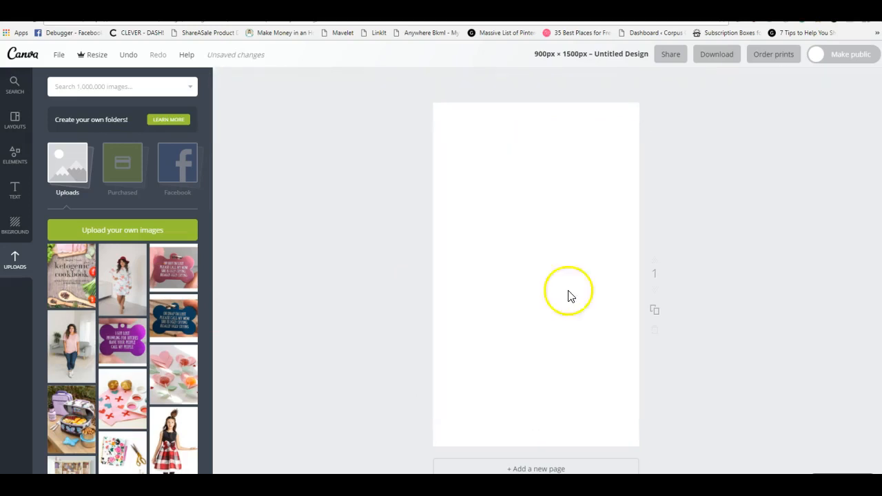
Add the uploaded photo of the woman in the floral dress and red hat, enlarged to cover the whole page
left_click(126, 279)
left_click_drag(546, 305, 487, 204)
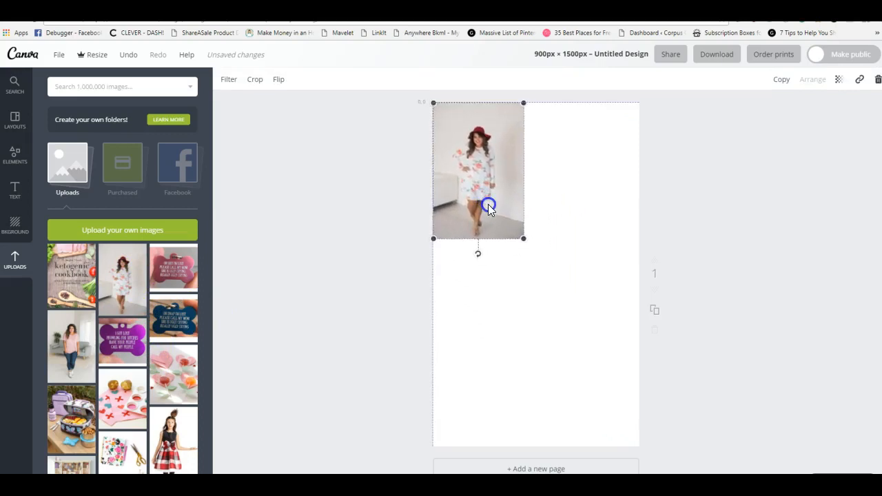
left_click_drag(522, 236, 669, 457)
left_click_drag(623, 425, 618, 399)
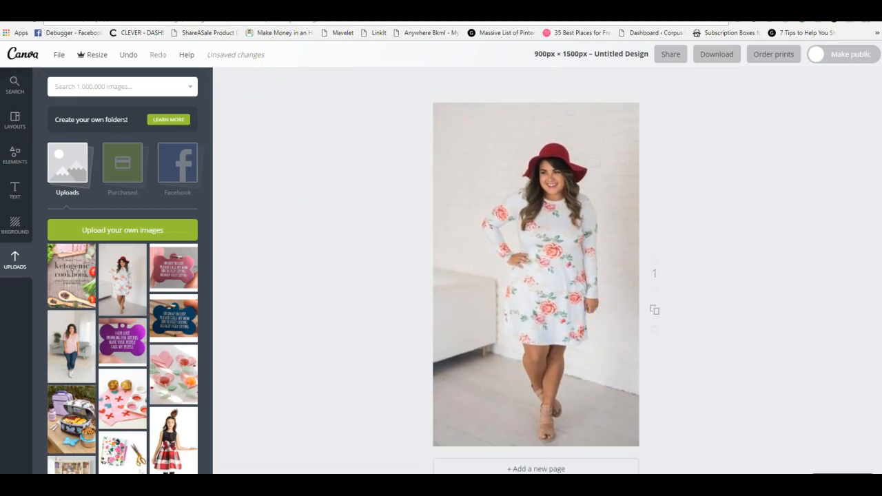
Look through the background colours, free patterns and paid background images
left_click(15, 224)
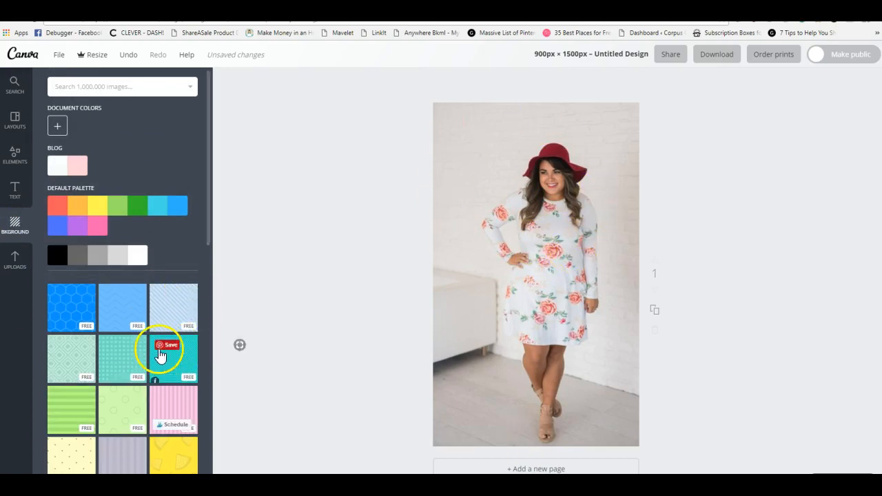
scroll(92, 359, "down", 3)
scroll(142, 374, "down", 3)
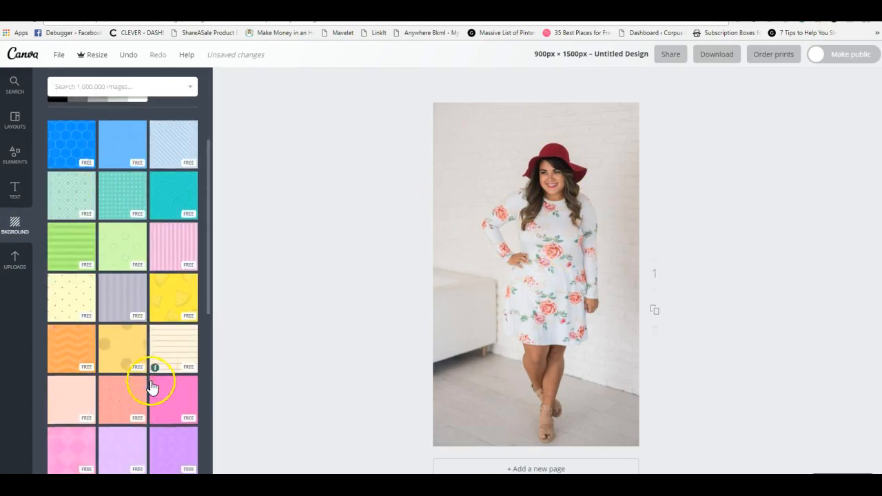
scroll(151, 386, "up", 5)
scroll(152, 387, "down", 15)
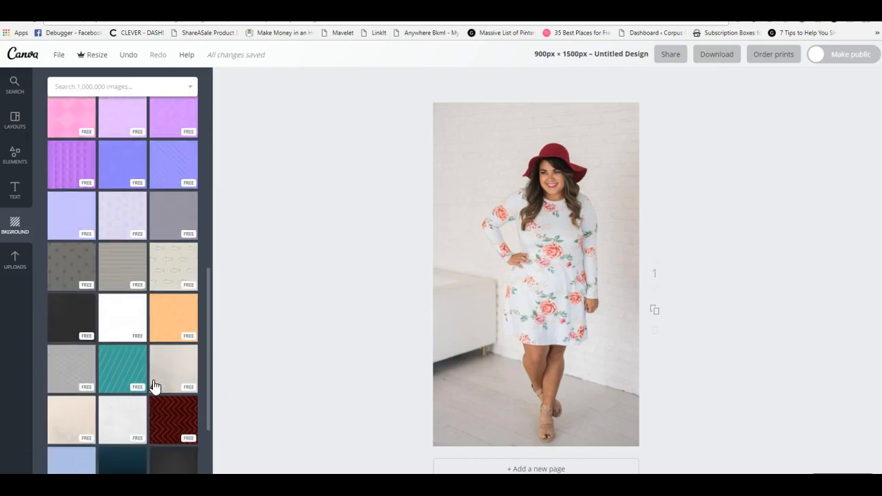
scroll(154, 387, "down", 4)
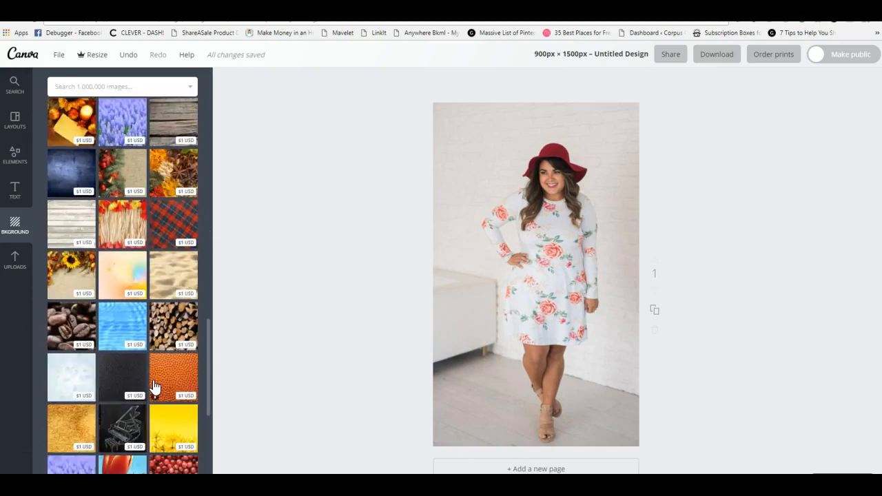
scroll(155, 388, "up", 15)
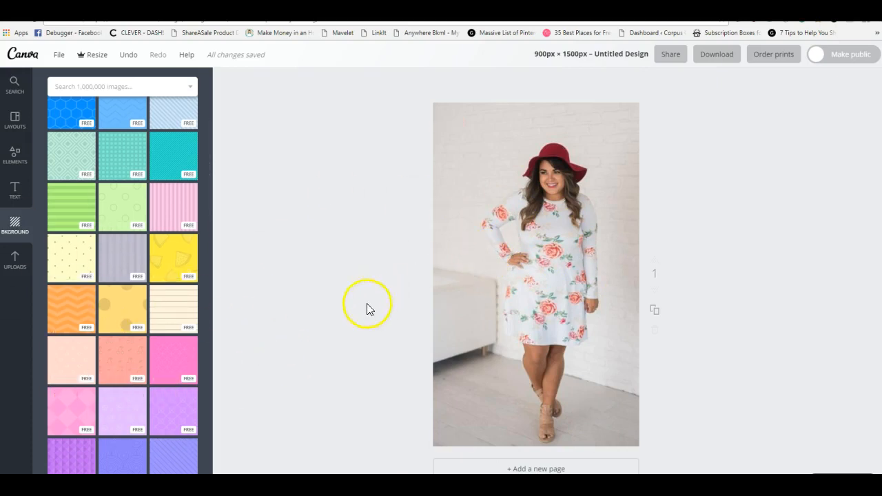
Add a solid white square from the free shapes to the page and delete it
left_click(22, 164)
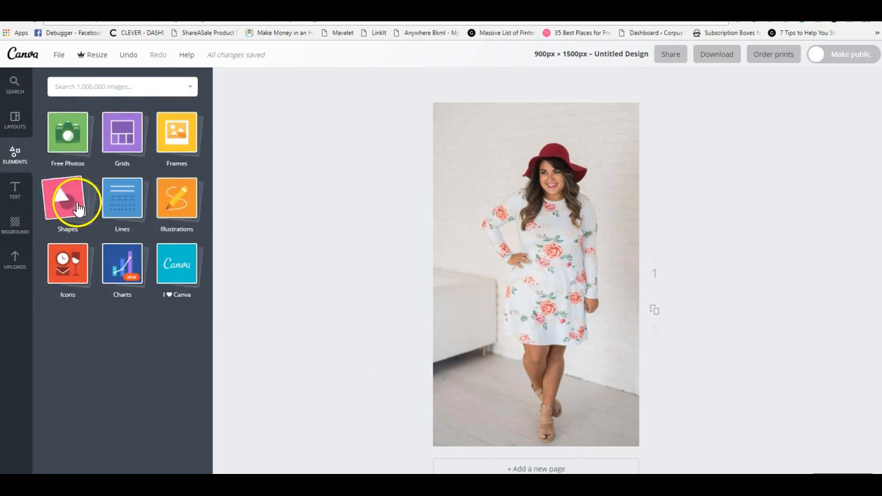
left_click(65, 197)
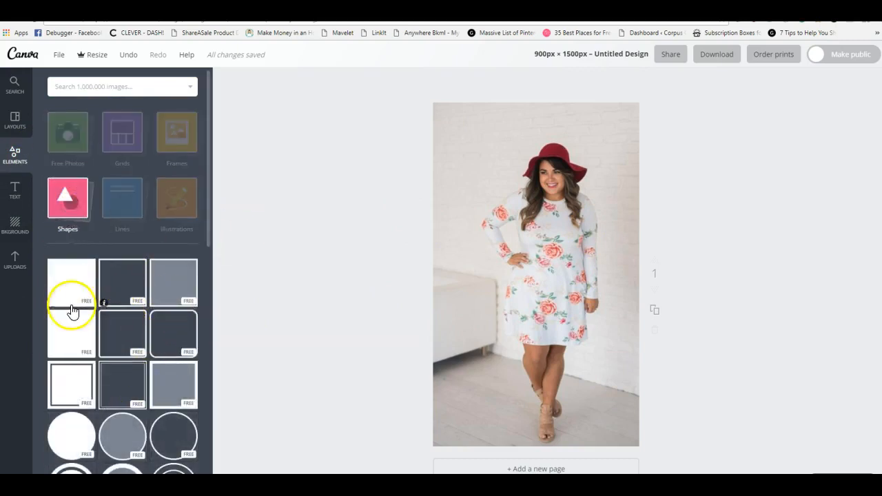
left_click(73, 283)
left_click(549, 195)
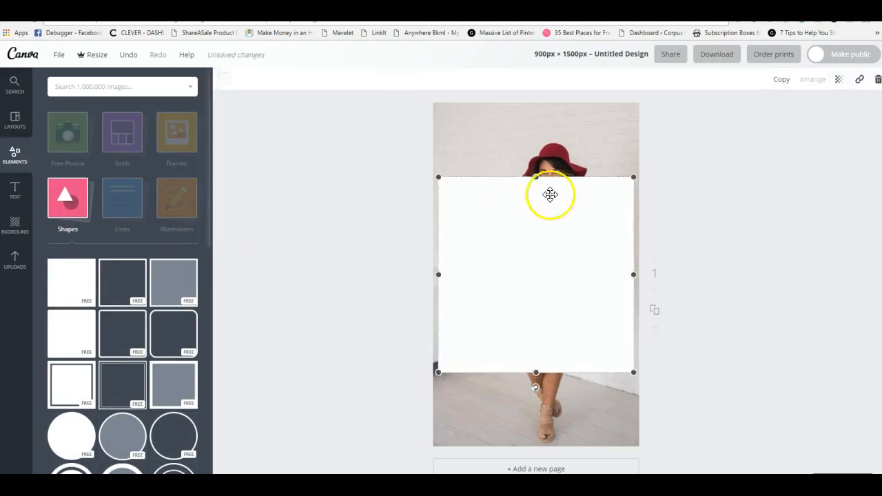
key("Delete")
Add the outlined square with sharp corners as a frame around the photo, stretched to the page's full height
left_click(118, 284)
left_click_drag(536, 179, 546, 102)
left_click_drag(534, 377, 527, 447)
left_click(15, 85)
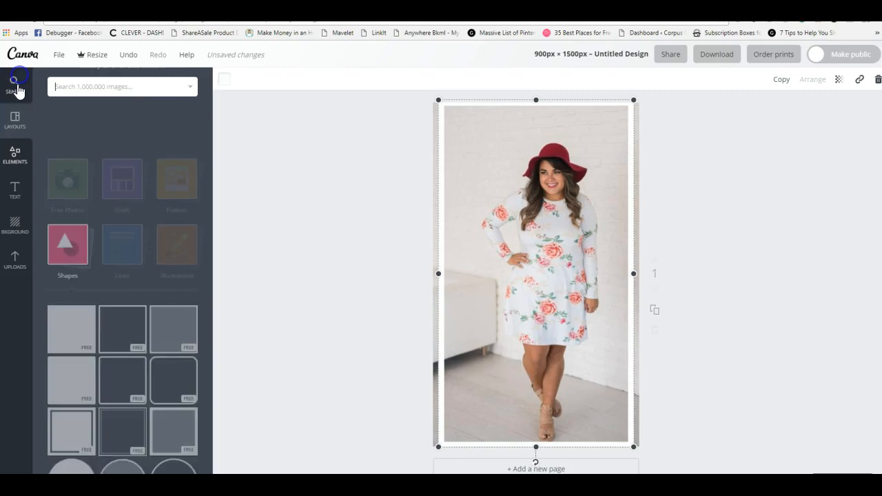
left_click(287, 134)
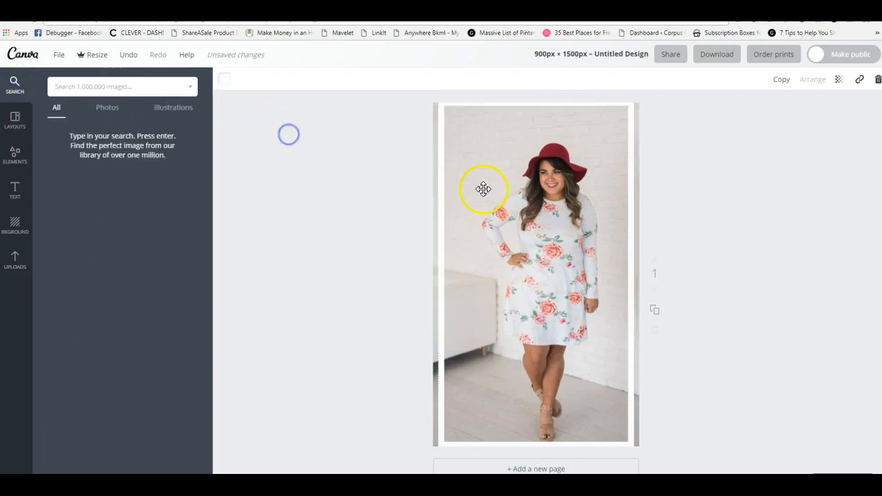
Recolour the frame around the photo to the pale yellow f4ffc3, trying the purple 8077ff first
left_click(441, 170)
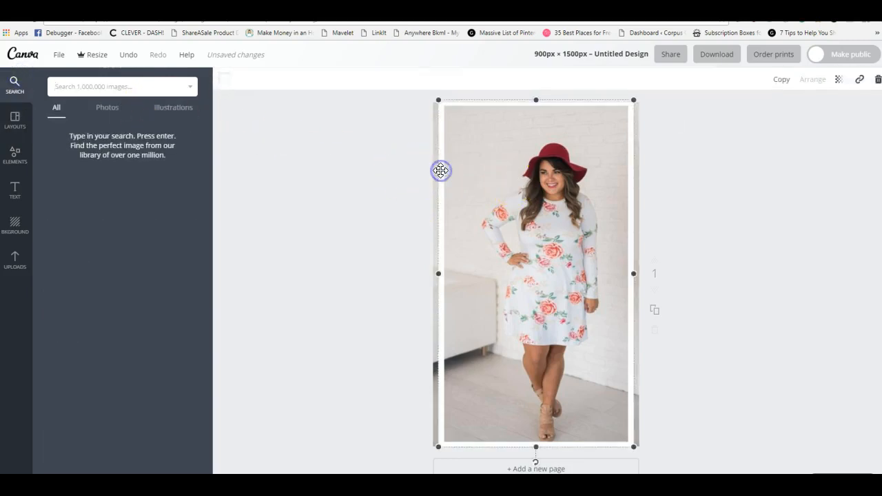
left_click(223, 79)
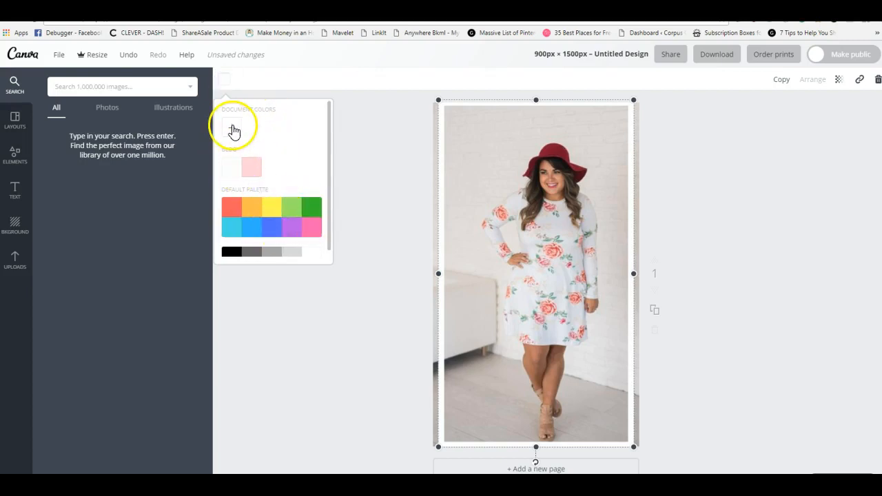
left_click(232, 128)
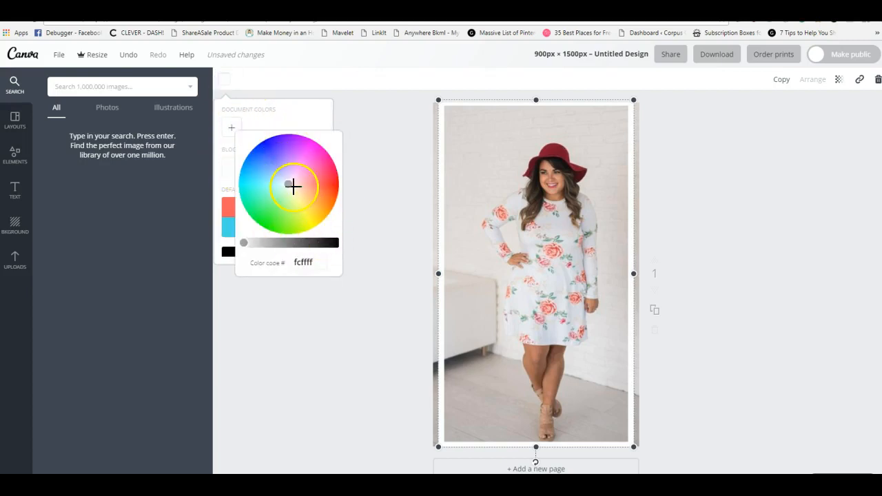
left_click(278, 164)
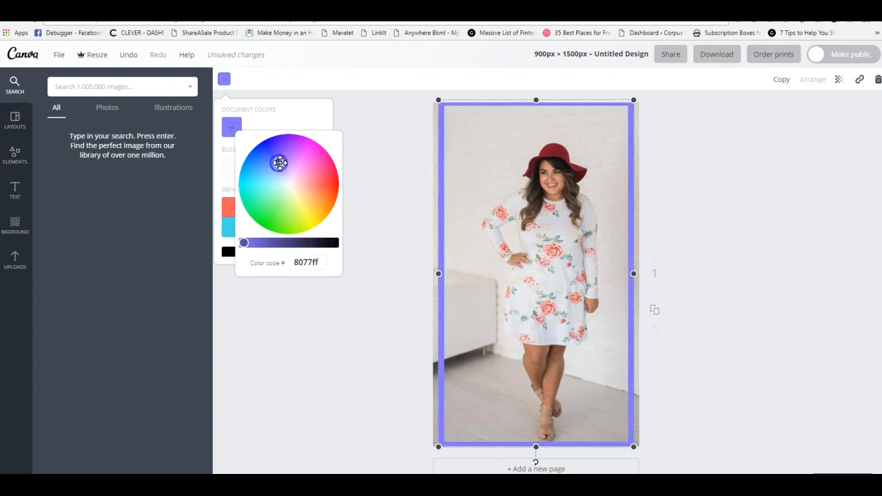
left_click(295, 193)
left_click(286, 181)
left_click_drag(286, 180, 292, 194)
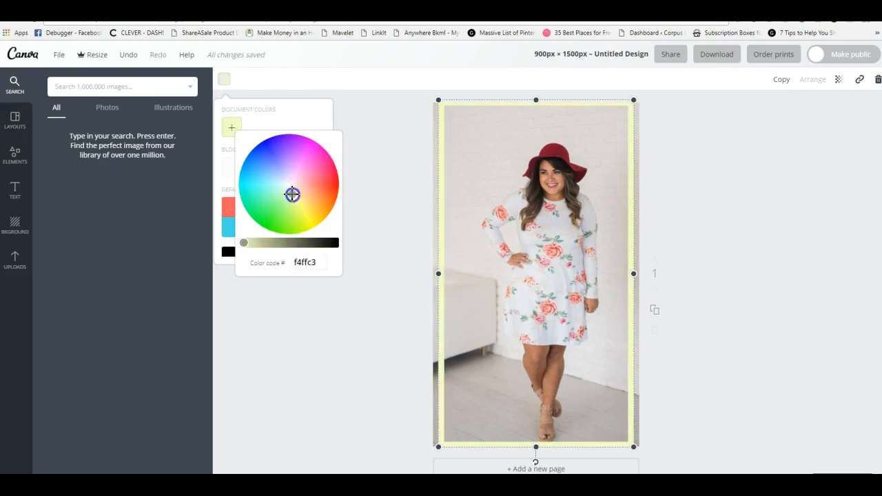
left_click(357, 315)
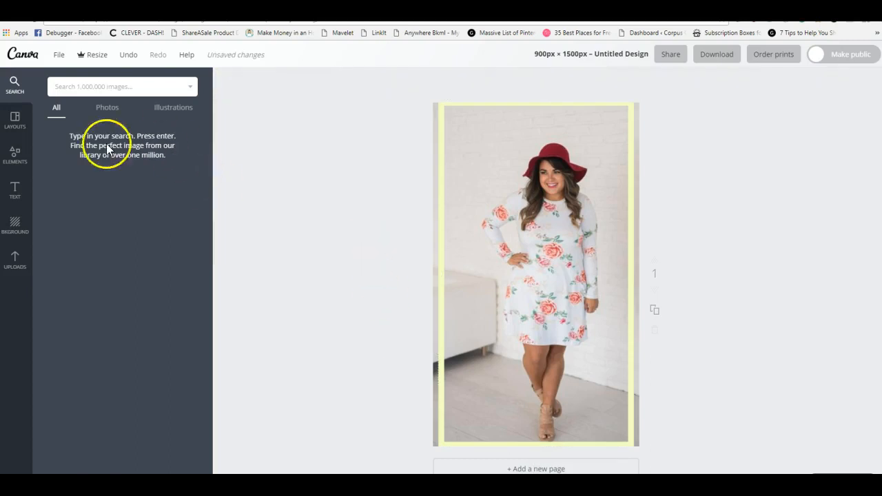
Try both outlined squares with rounded corners on the page, deleting each one
left_click(16, 160)
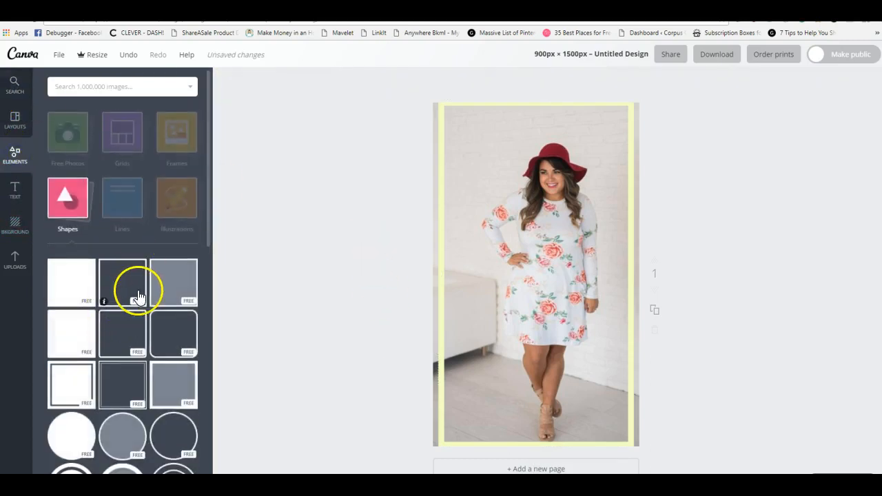
left_click(129, 323)
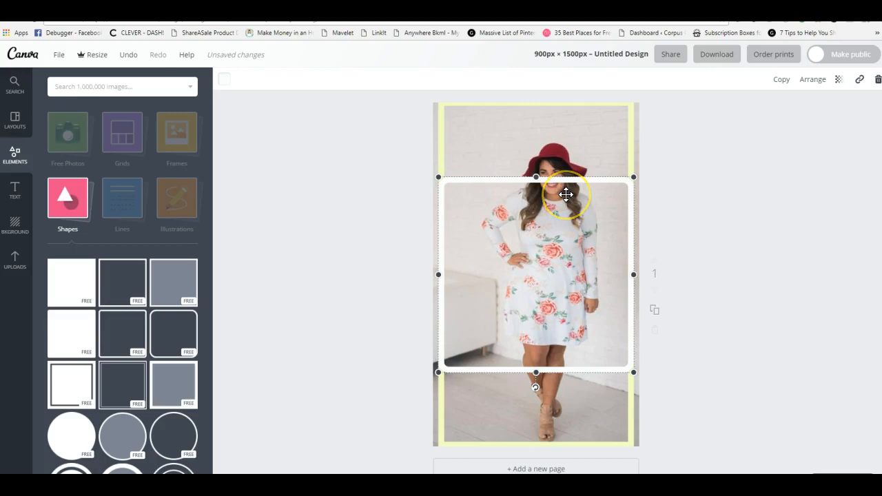
key("Delete")
left_click(164, 327)
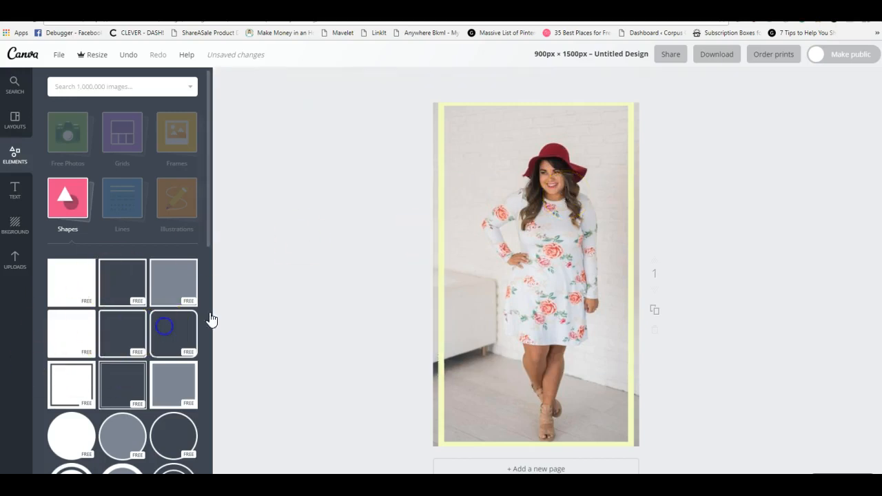
key("Delete")
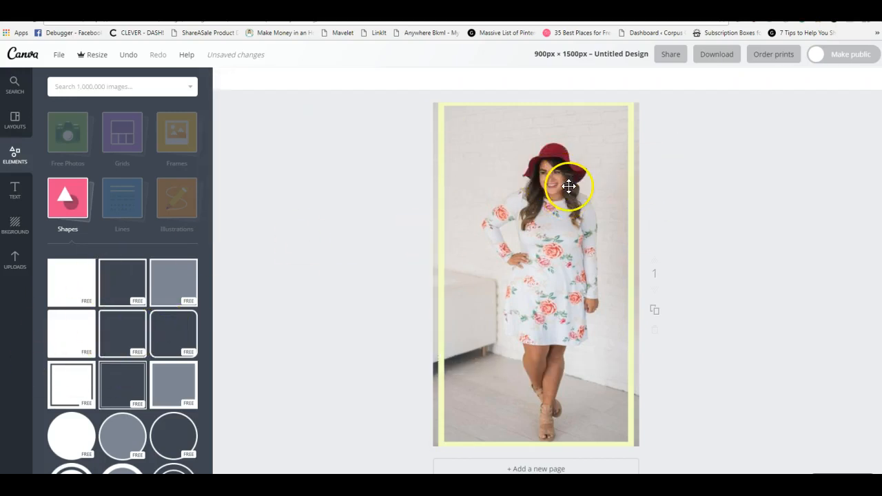
Add a solid white rounded rectangle, flattened into a band across the woman's lower legs, and remove the pale yellow frame
left_click(71, 319)
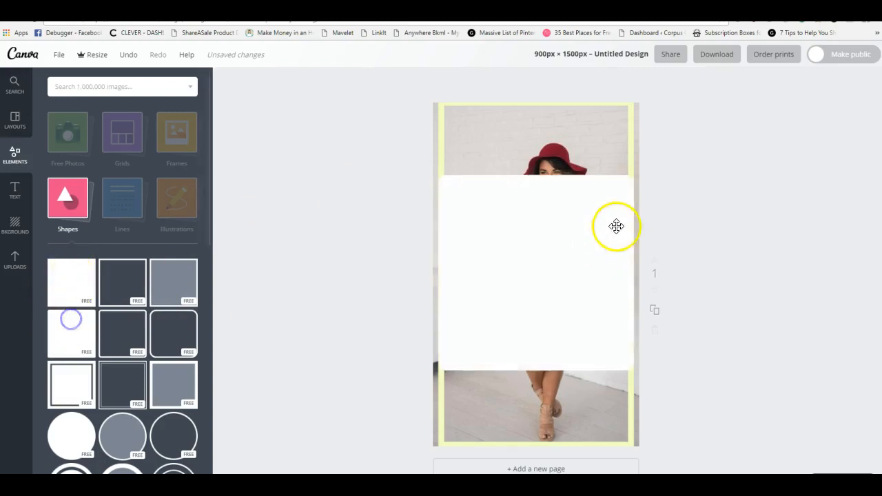
left_click_drag(536, 177, 529, 310)
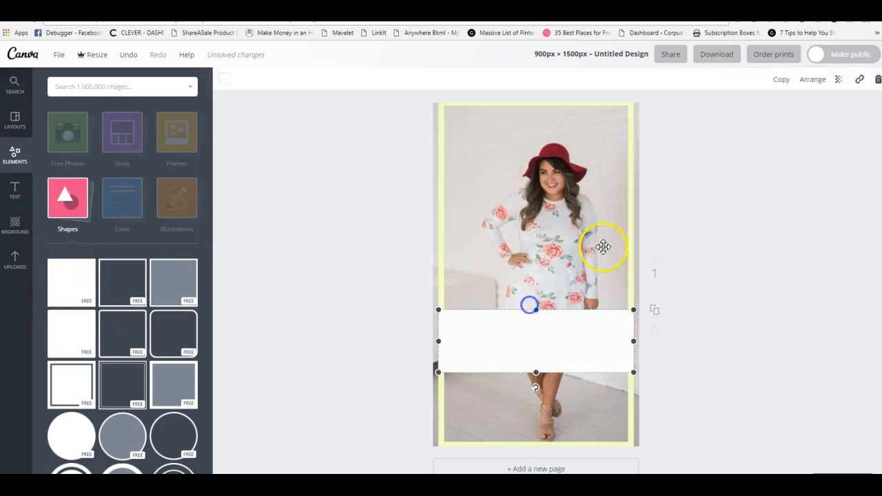
left_click(626, 229)
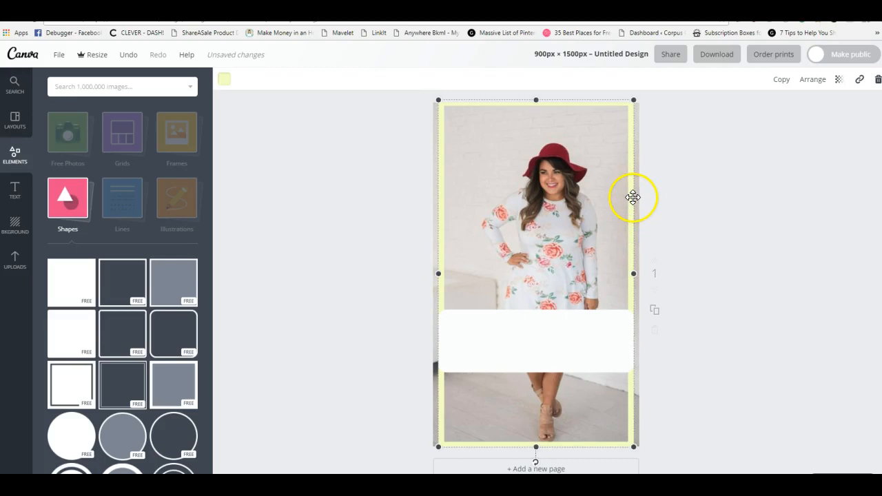
left_click_drag(583, 337, 584, 369)
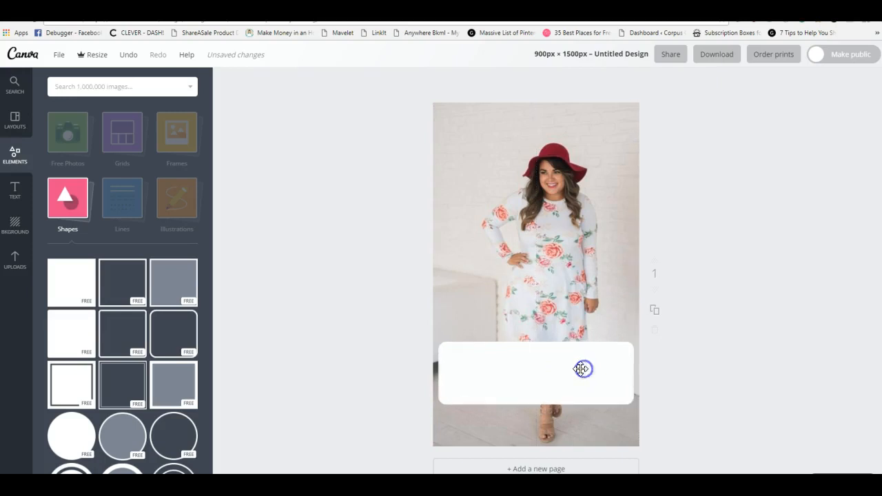
Try a transparency of 50 on the photo of the woman and restore it to full opacity
left_click(525, 371)
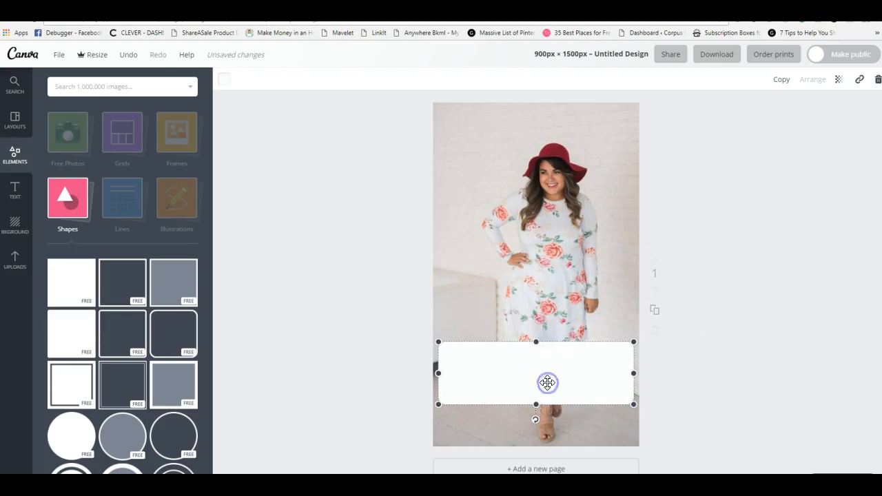
left_click(465, 153)
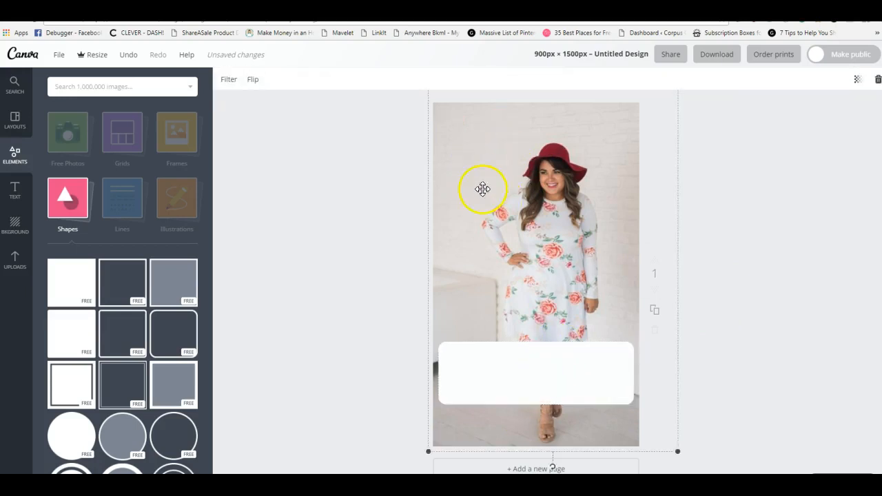
left_click(542, 364)
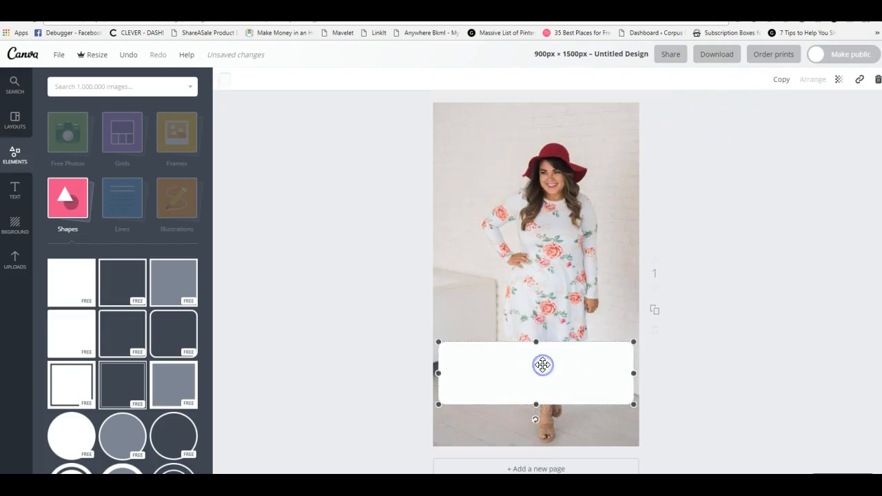
left_click(474, 197)
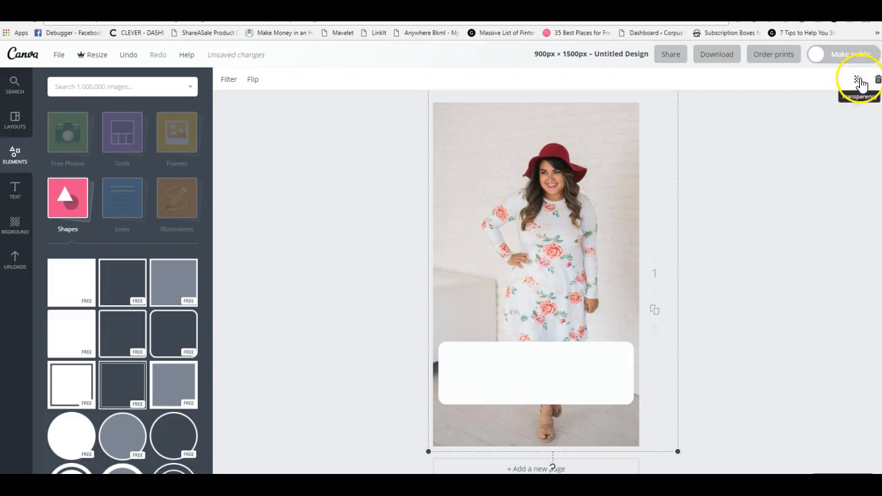
left_click(858, 81)
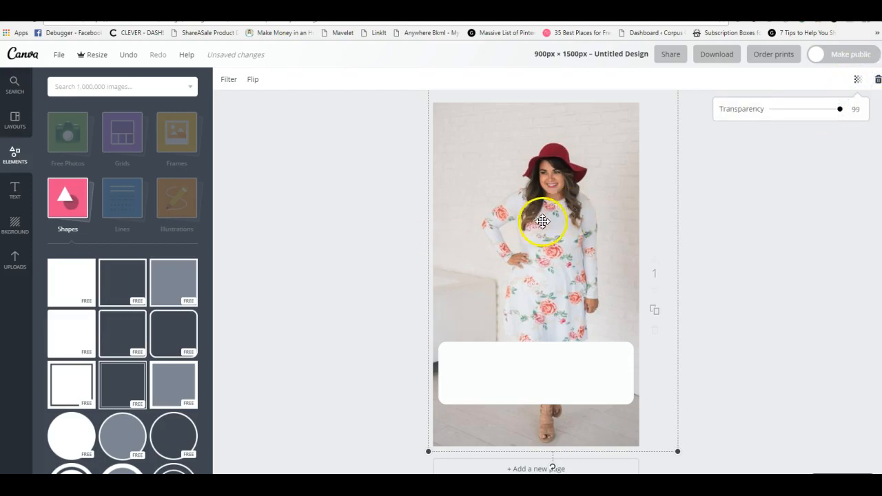
left_click_drag(839, 112, 806, 115)
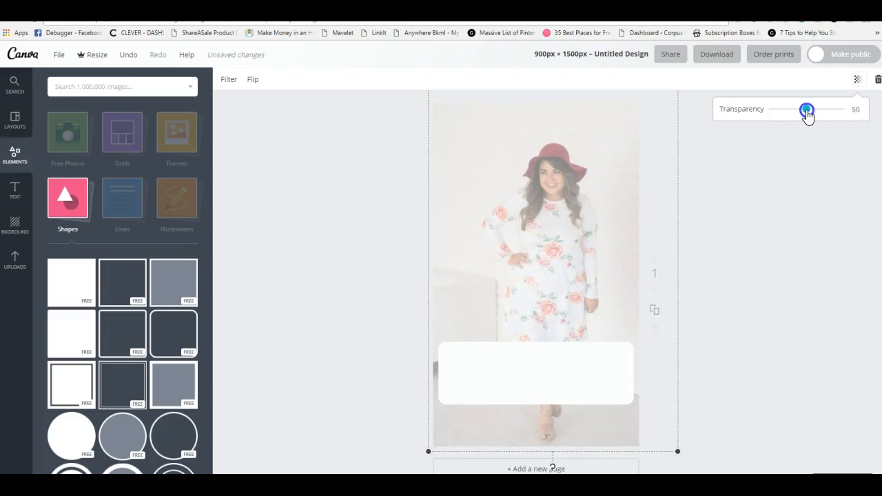
left_click_drag(806, 112, 844, 111)
left_click(430, 390)
Stretch the white rounded rectangle up to the woman's waist and set its transparency to 73
left_click(554, 346)
left_click_drag(536, 341, 545, 270)
left_click(544, 327)
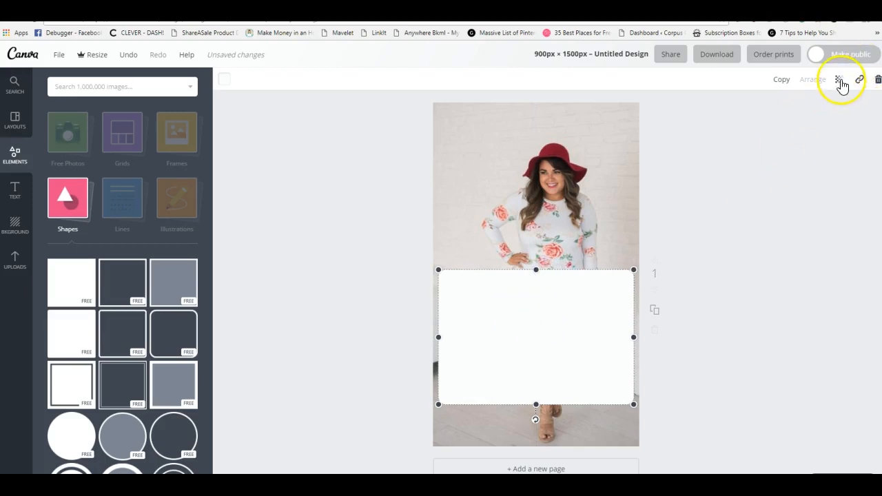
left_click(838, 79)
left_click_drag(817, 112, 807, 113)
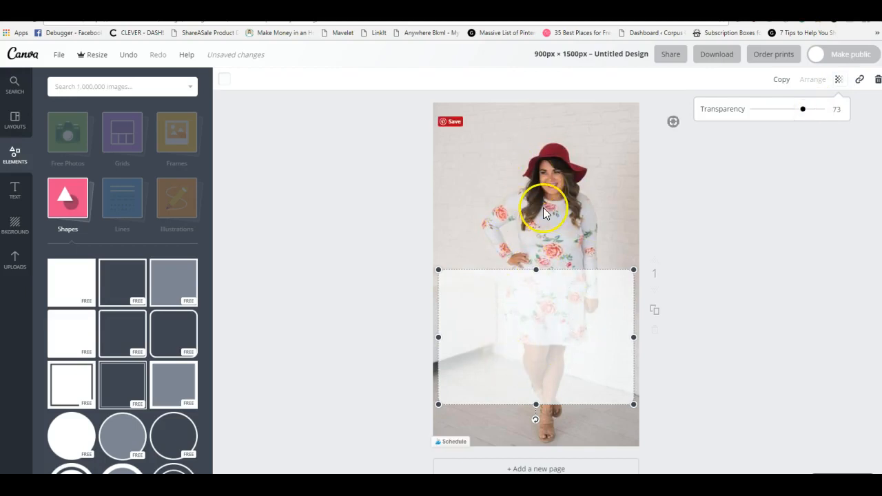
Delete the translucent white rectangle from the page
left_click(501, 347)
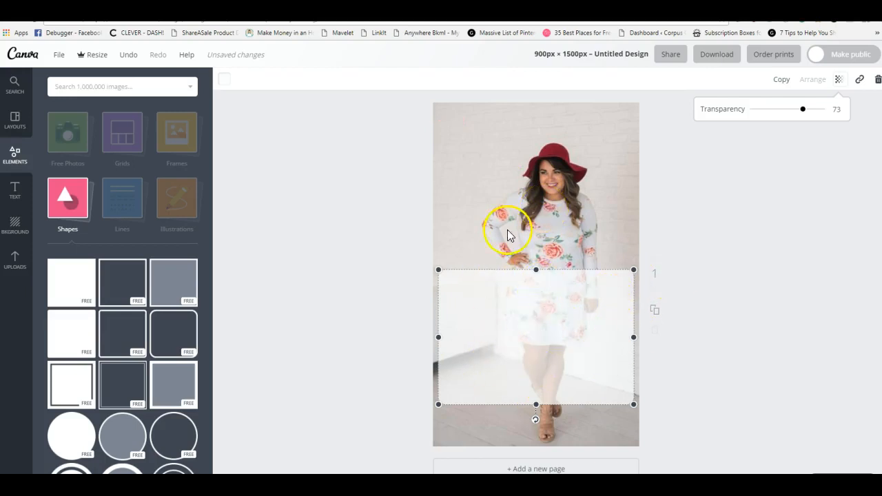
left_click(509, 308)
key("Delete")
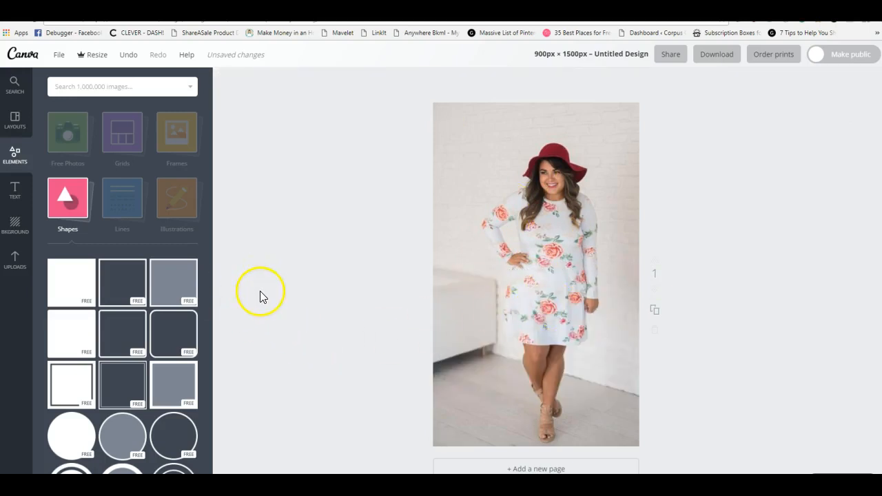
Look through the free circle, oval, triangle, polygon and star shapes
scroll(290, 279, "down", 1)
scroll(167, 295, "down", 3)
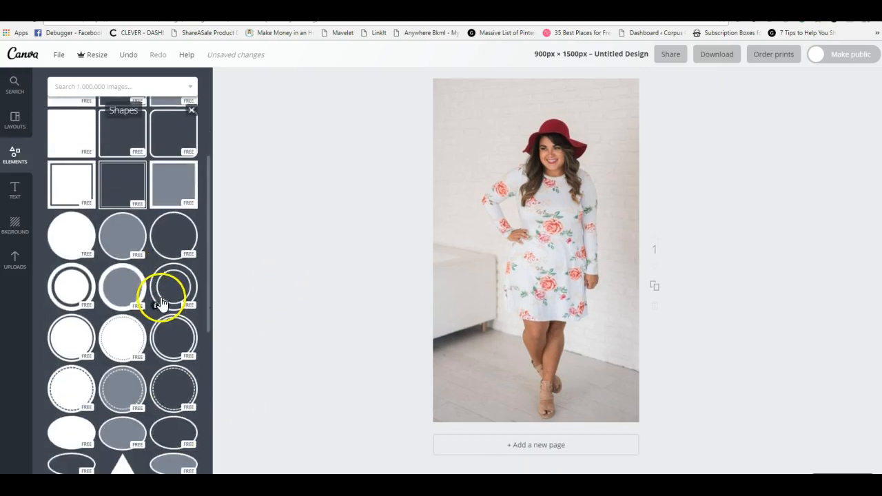
scroll(118, 297, "down", 3)
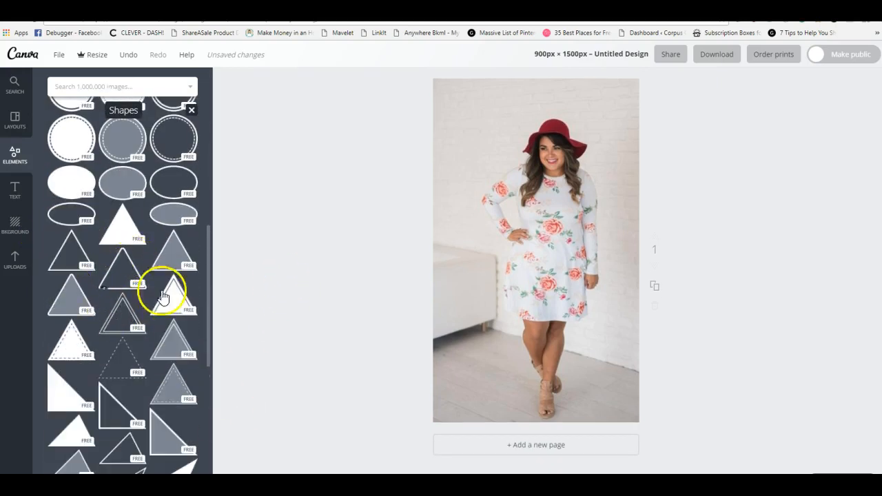
scroll(131, 297, "down", 3)
scroll(128, 300, "down", 5)
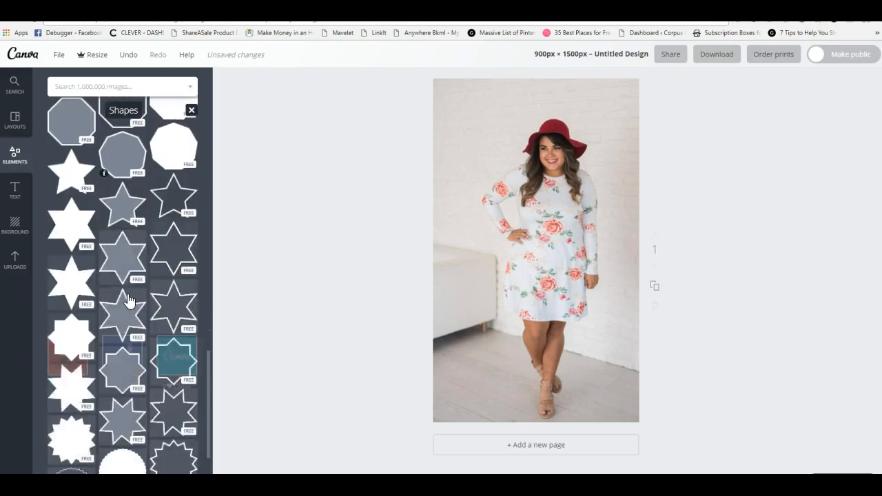
scroll(128, 299, "up", 15)
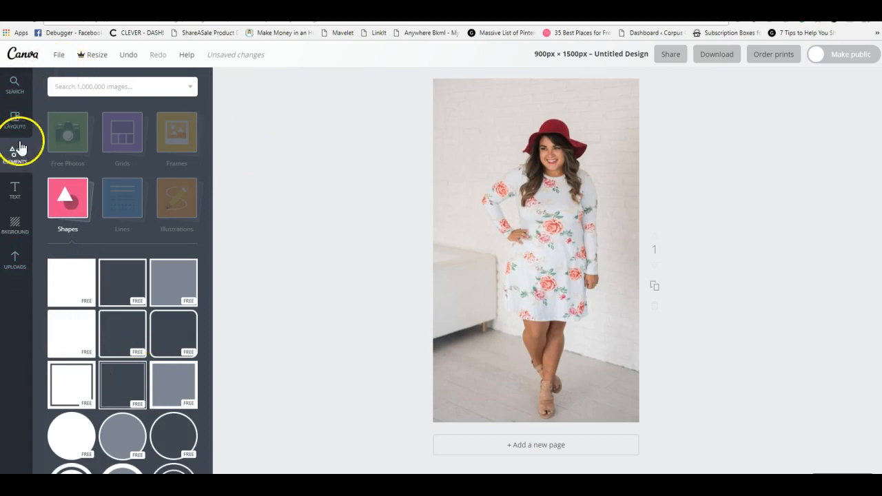
Leave the design editor and return to the Canva home page
left_click(22, 55)
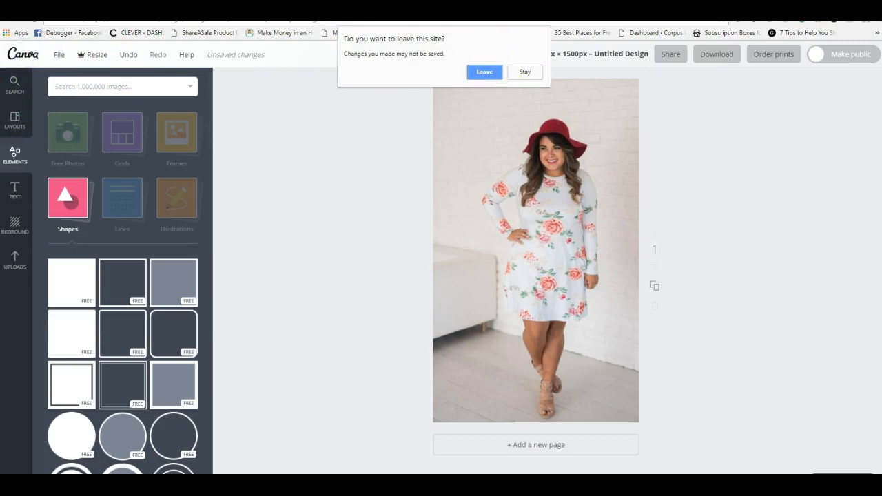
left_click(516, 73)
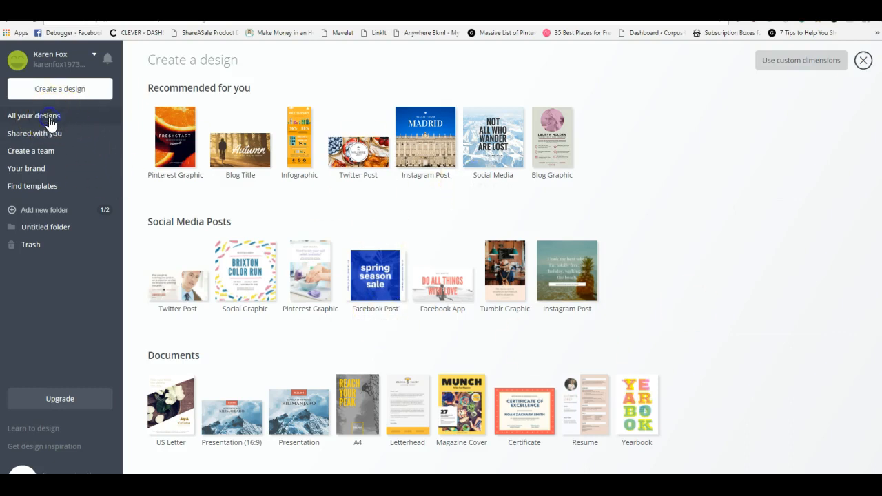
Open the collection of all designs and look through the Holiday Dresses for Tweens, Profitable Blogger's Toolbox and Custom Denim Jackets graphics
left_click(17, 115)
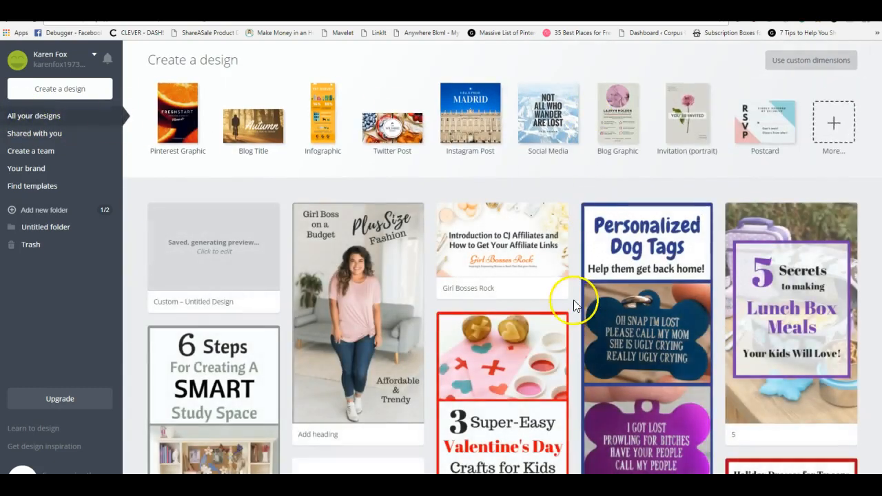
scroll(575, 301, "down", 5)
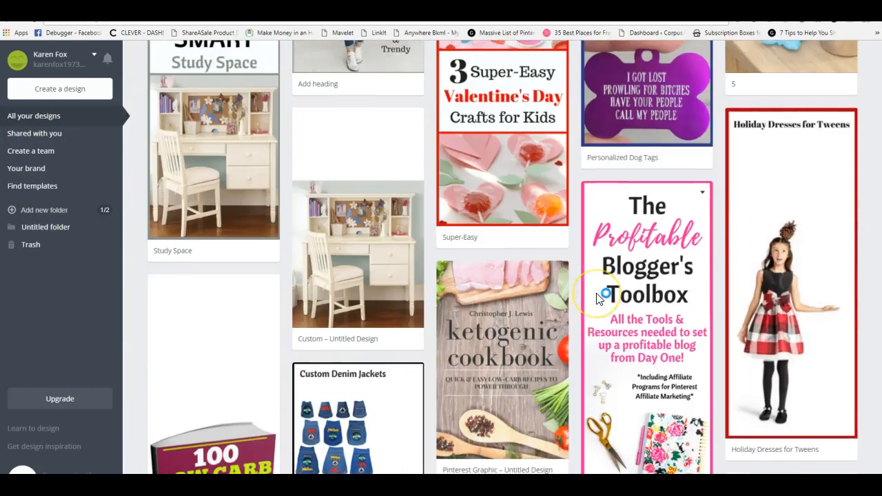
scroll(598, 298, "down", 2)
scroll(598, 297, "up", 2)
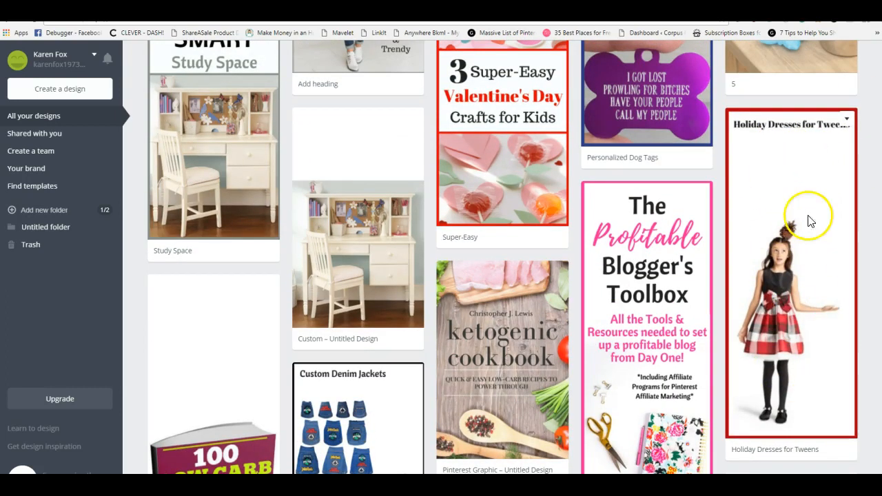
left_click(811, 285)
scroll(811, 286, "down", 1)
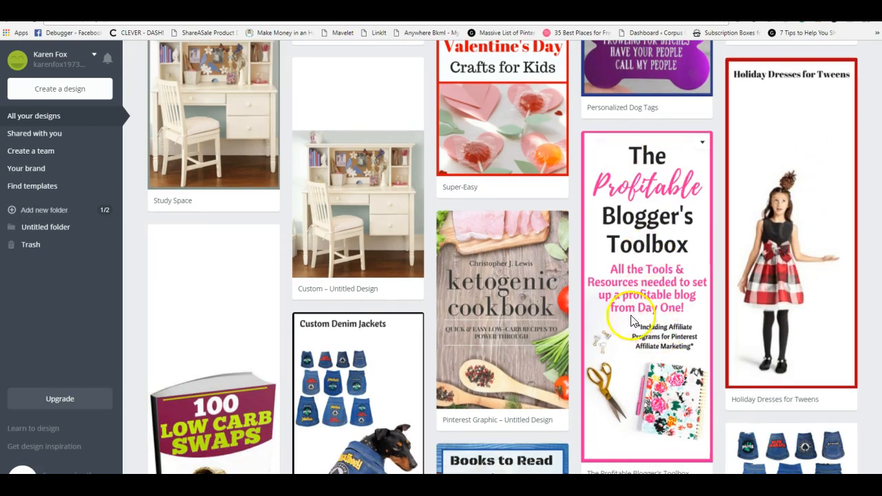
scroll(620, 324, "down", 3)
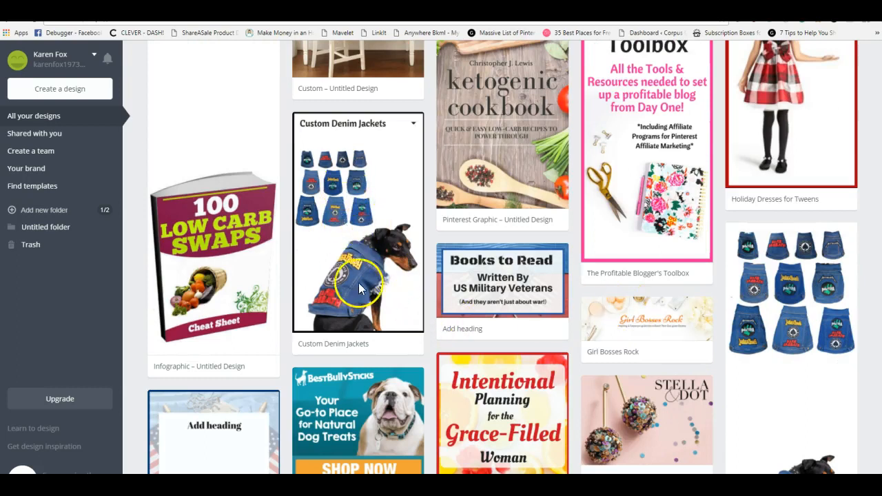
scroll(364, 259, "down", 1)
scroll(363, 255, "up", 2)
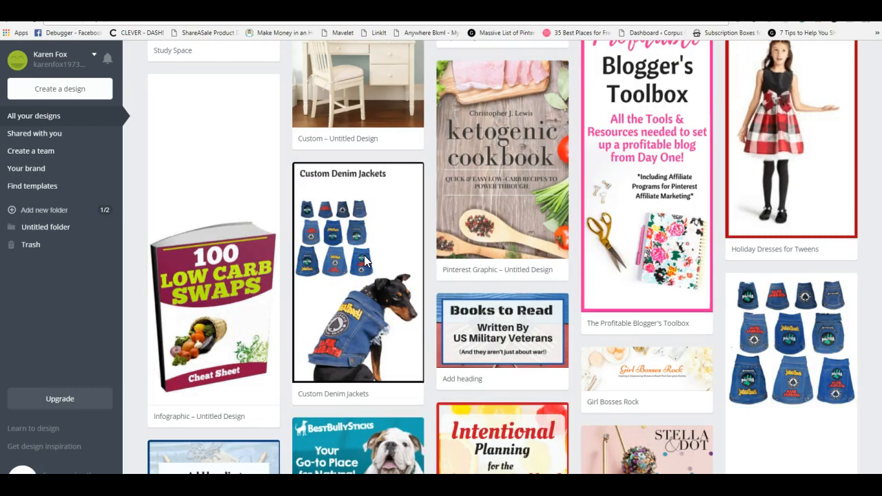
scroll(374, 292, "down", 4)
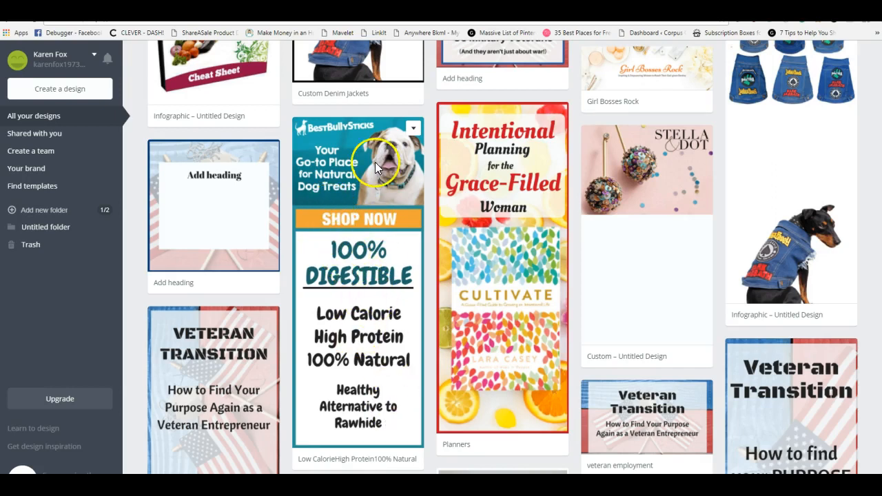
Compare the layouts of the dog treats, Intentional Planning, Rustic Valentine Decor and Decorative Storage Solutions designs
scroll(407, 379, "down", 1)
scroll(420, 348, "up", 2)
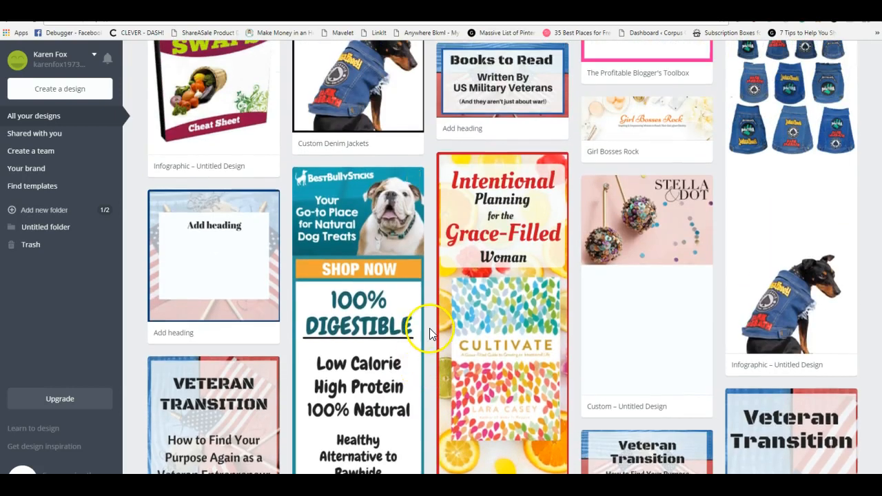
scroll(431, 331, "down", 6)
scroll(431, 329, "up", 2)
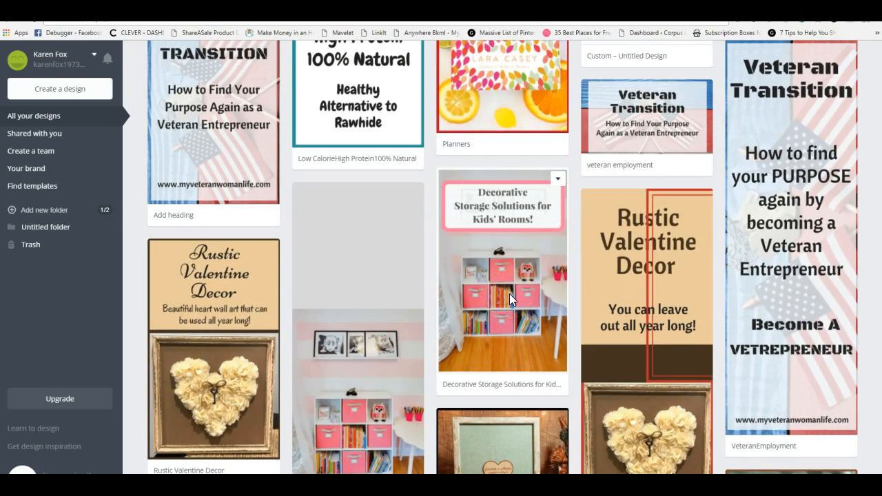
left_click(508, 293)
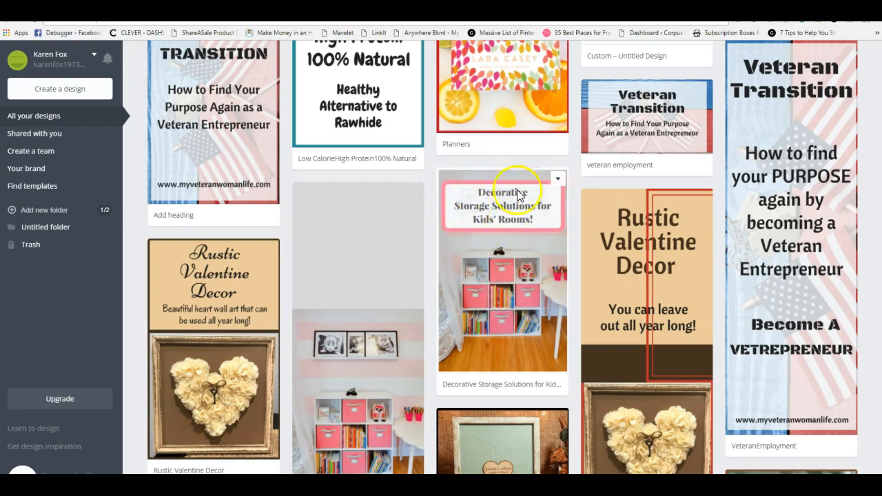
scroll(492, 283, "down", 2)
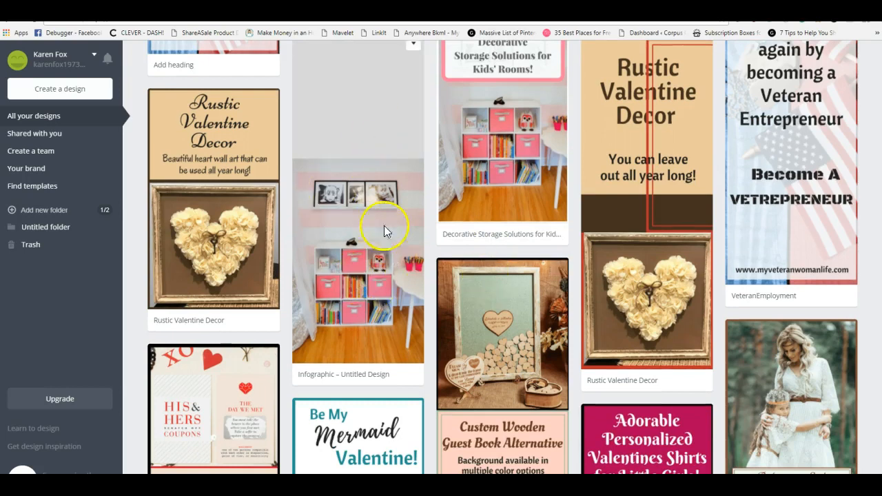
scroll(490, 175, "up", 1)
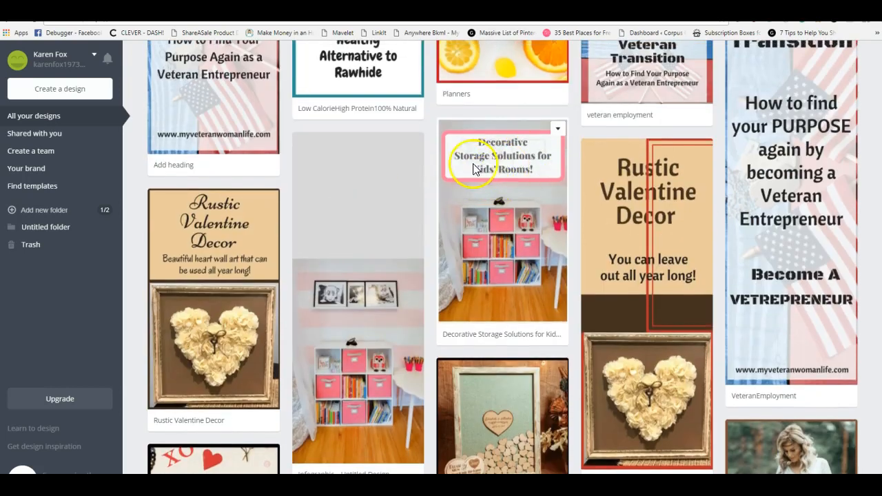
scroll(542, 339, "down", 2)
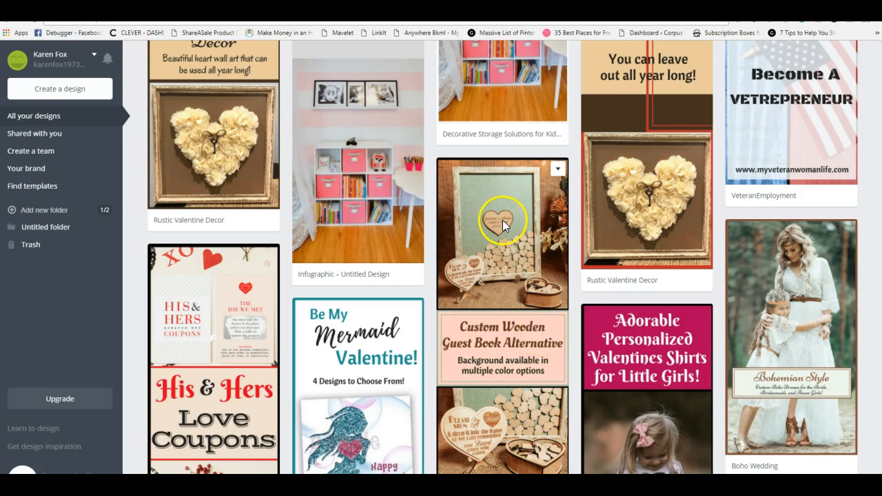
Examine the Custom Wooden Guest Book, Valentine, over-50 and plus-size fashion, and Poverty is a Choice designs
scroll(511, 282, "down", 1)
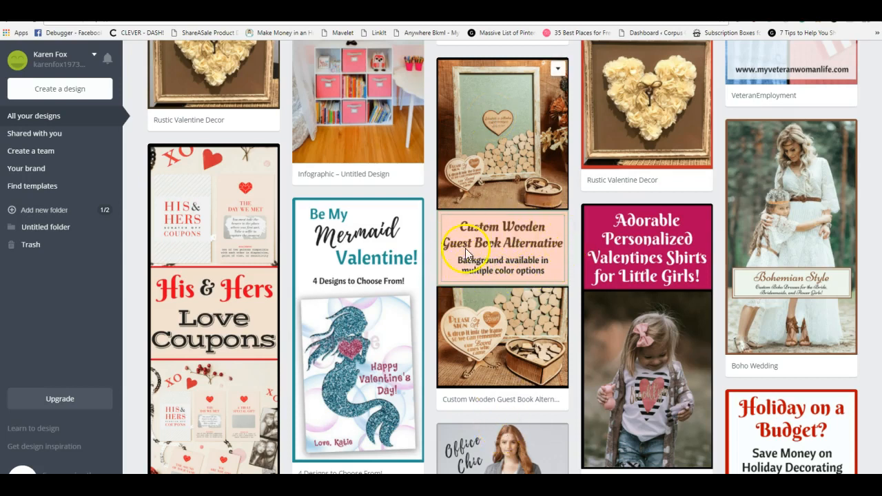
scroll(582, 347, "down", 5)
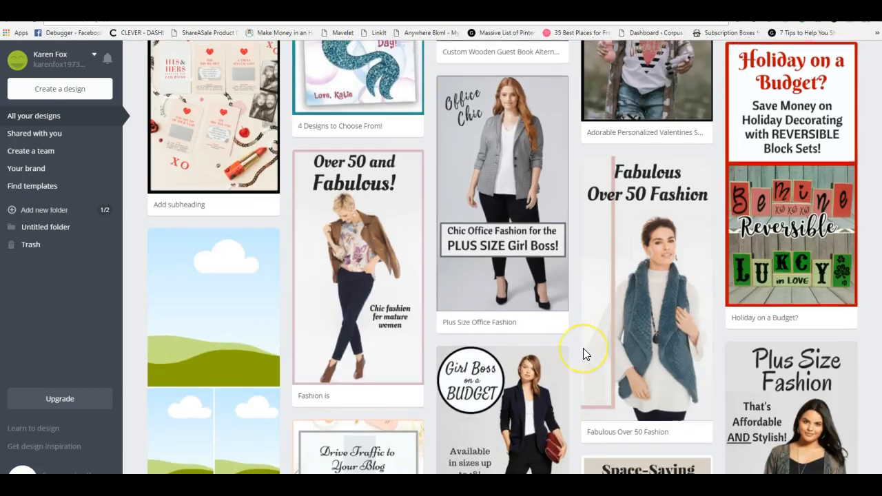
scroll(583, 352, "up", 1)
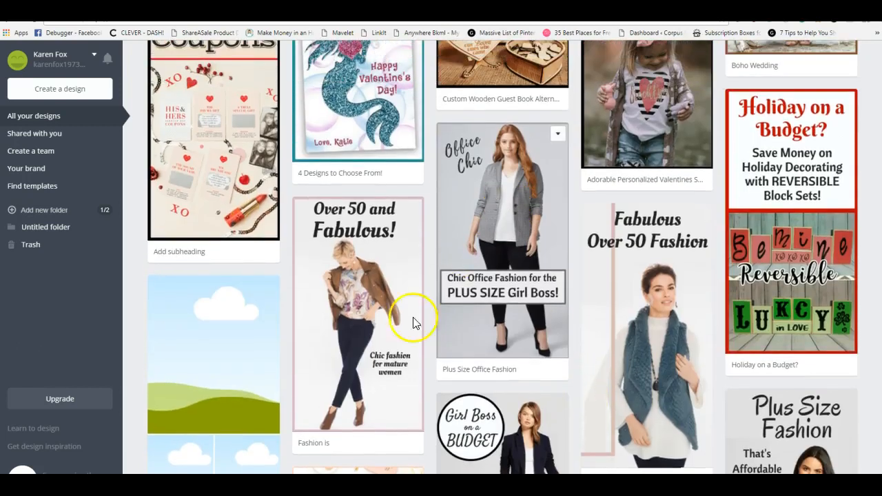
scroll(441, 351, "down", 2)
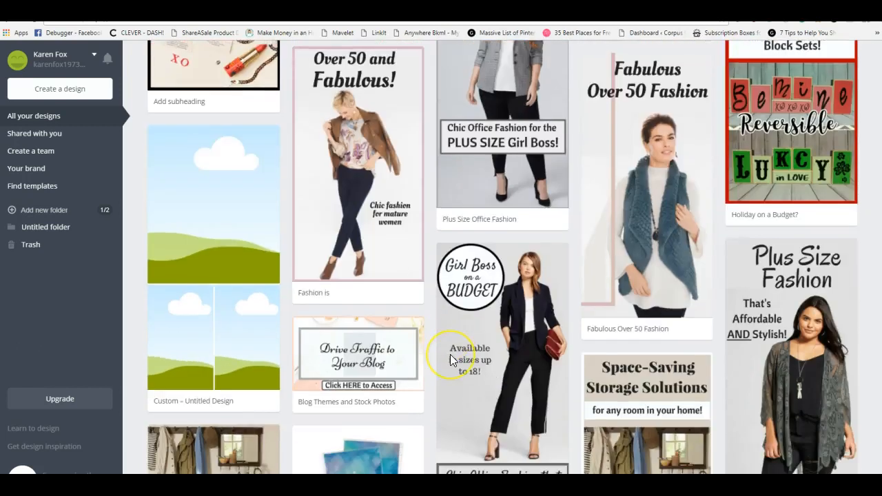
scroll(449, 354, "down", 5)
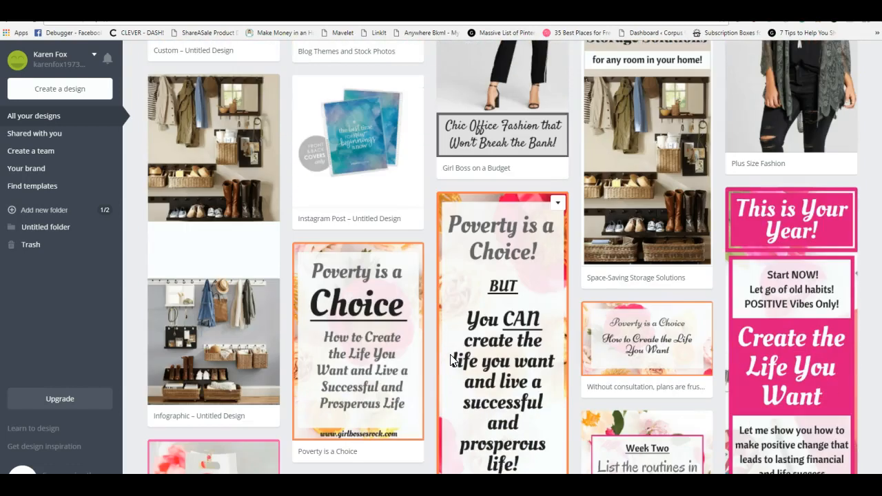
scroll(449, 354, "up", 2)
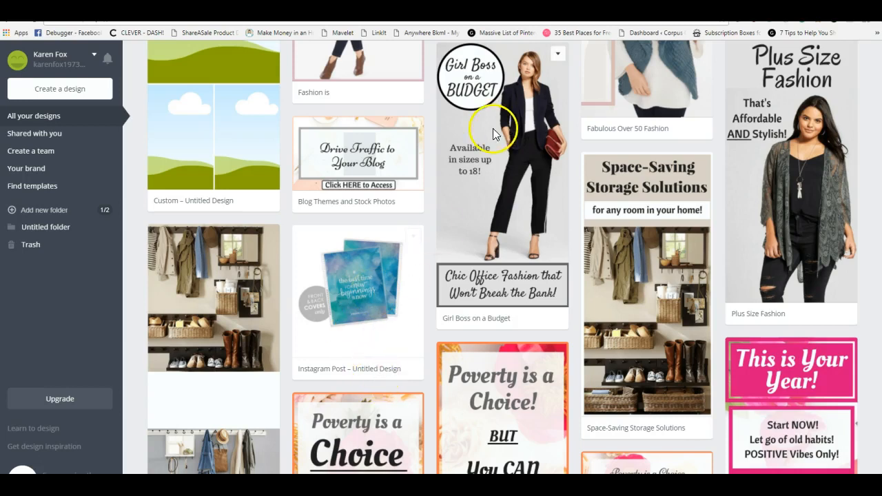
scroll(529, 309, "down", 5)
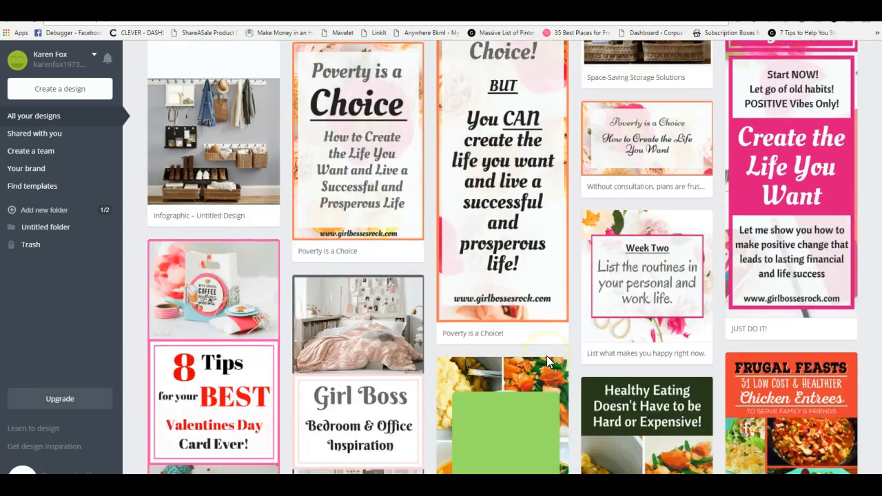
scroll(547, 356, "down", 2)
Examine the Valentines Day card tips, budget planner, Unicorn Leggings and leather dog collar designs for photo and text placement
left_click(212, 248)
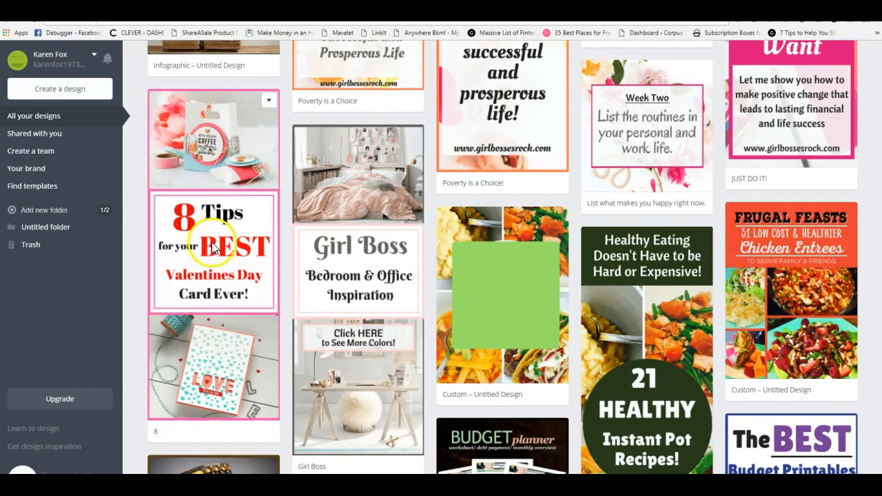
left_click(231, 143)
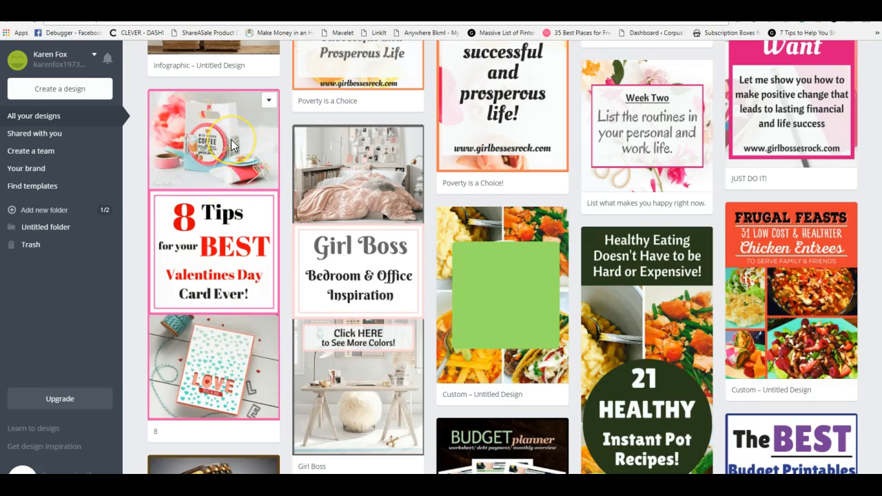
scroll(554, 351, "down", 4)
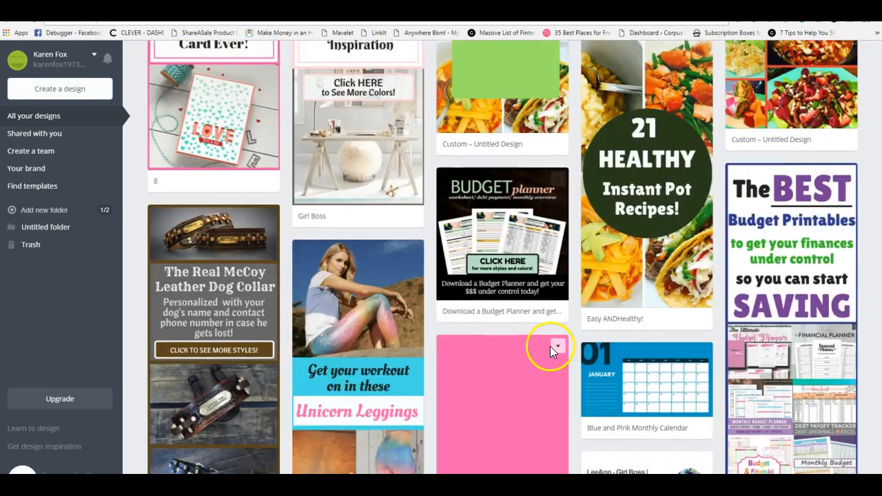
scroll(550, 346, "up", 1)
scroll(521, 309, "down", 5)
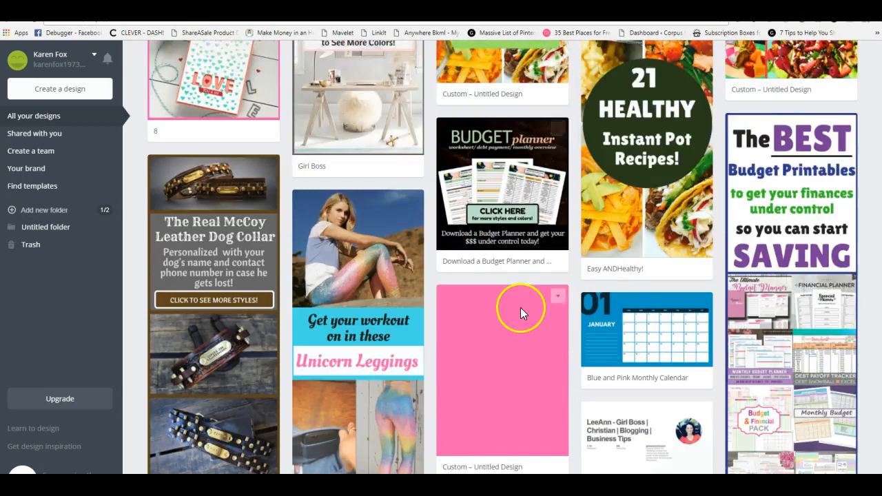
scroll(507, 301, "up", 1)
scroll(159, 239, "up", 2)
scroll(207, 273, "down", 1)
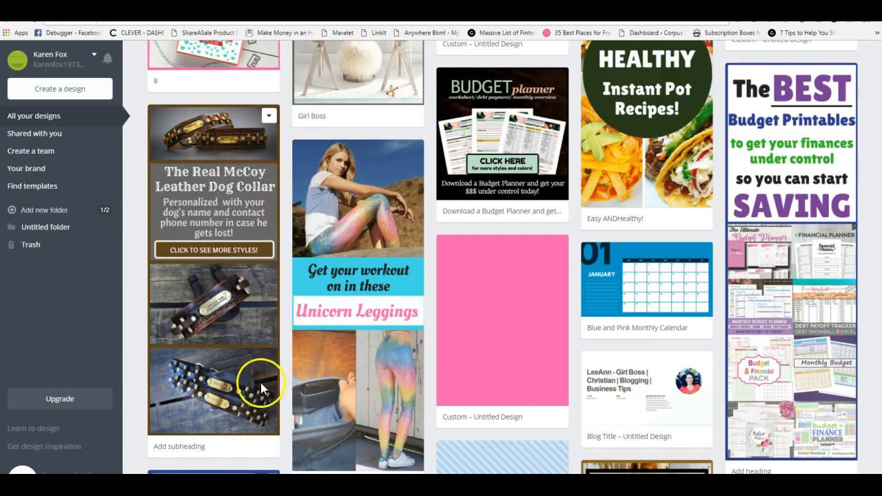
scroll(255, 380, "down", 2)
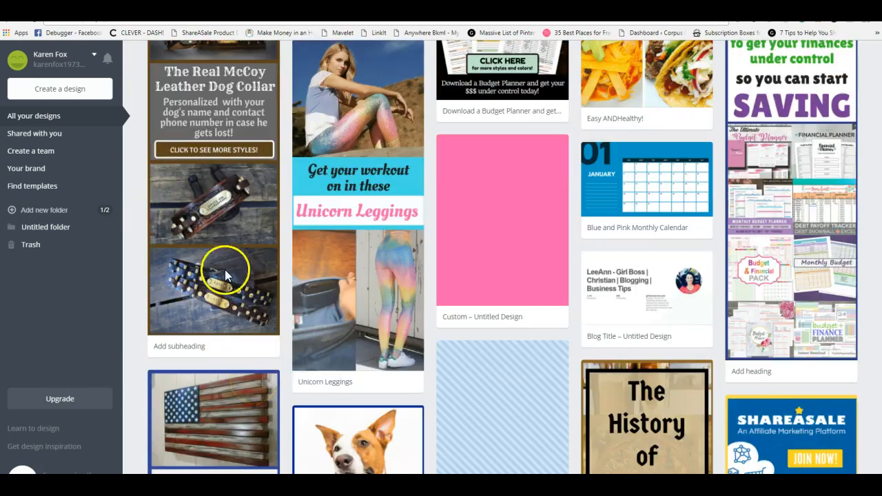
Look through the older pins, including Gun Storage, Rainy Day Fund, Doggie Door Mats, Floral Craft Paper and Cricut bag graphics
scroll(375, 393, "down", 3)
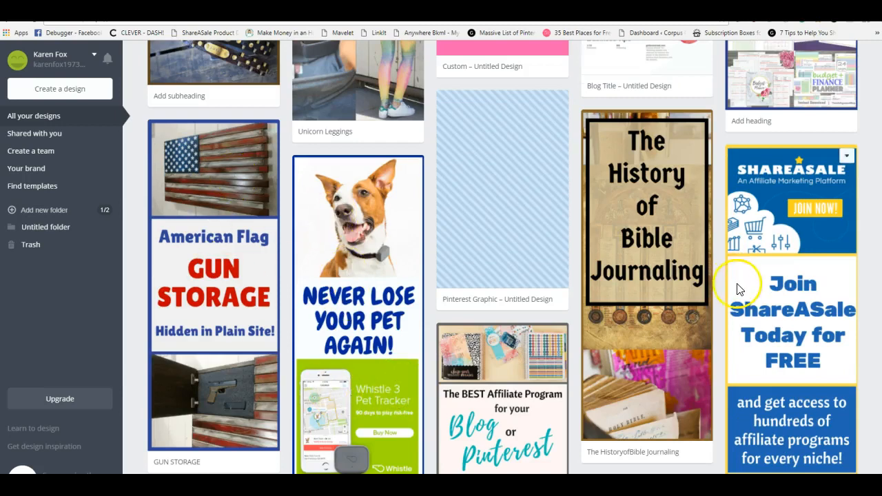
scroll(617, 253, "down", 10)
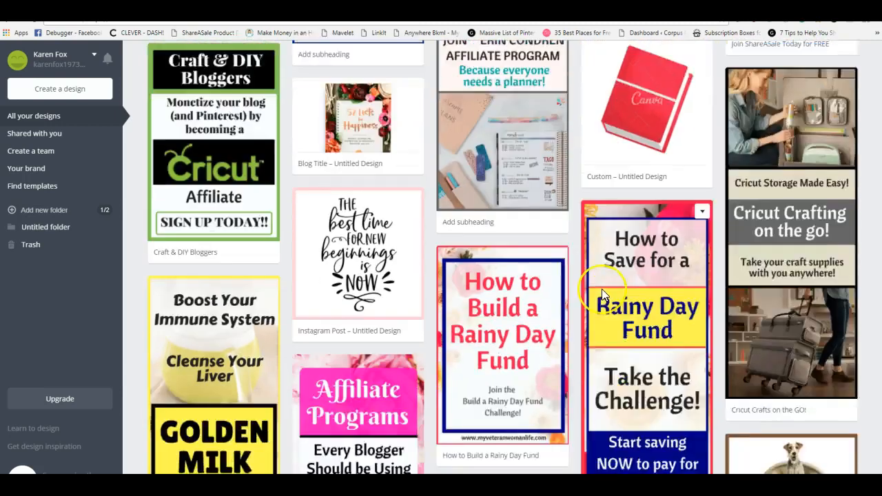
scroll(601, 294, "up", 1)
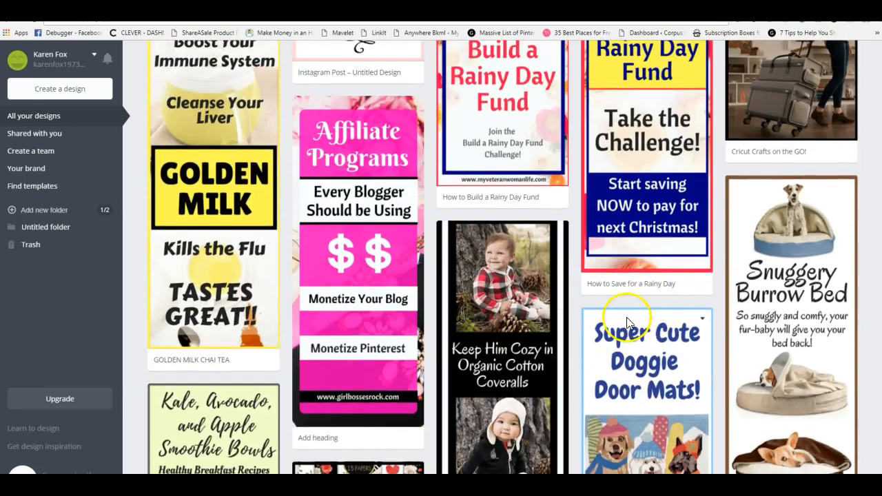
scroll(623, 317, "up", 1)
scroll(629, 322, "down", 5)
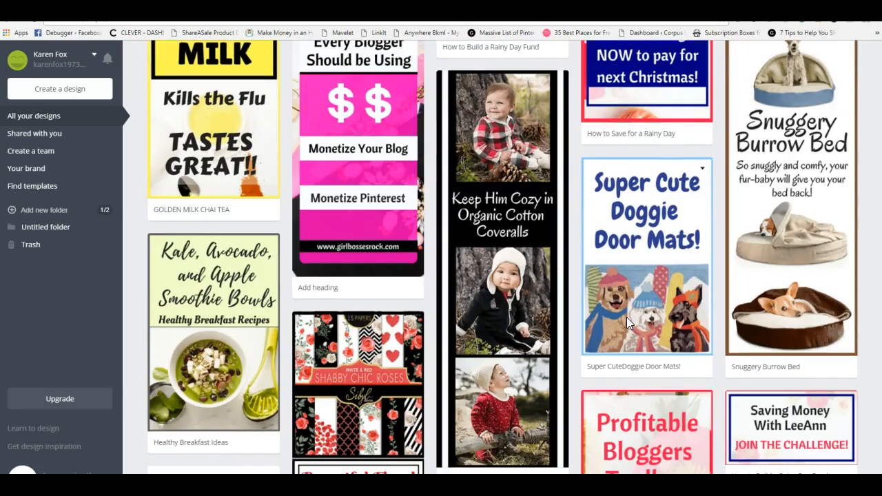
scroll(626, 317, "down", 3)
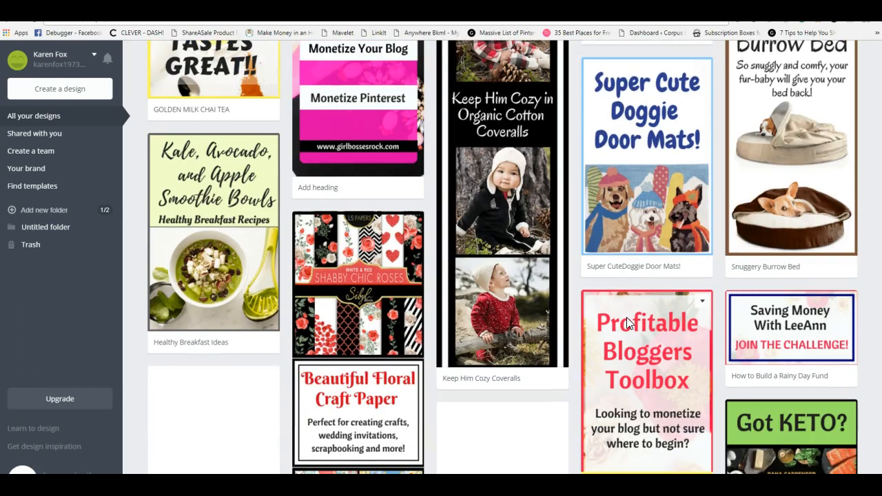
scroll(626, 317, "down", 4)
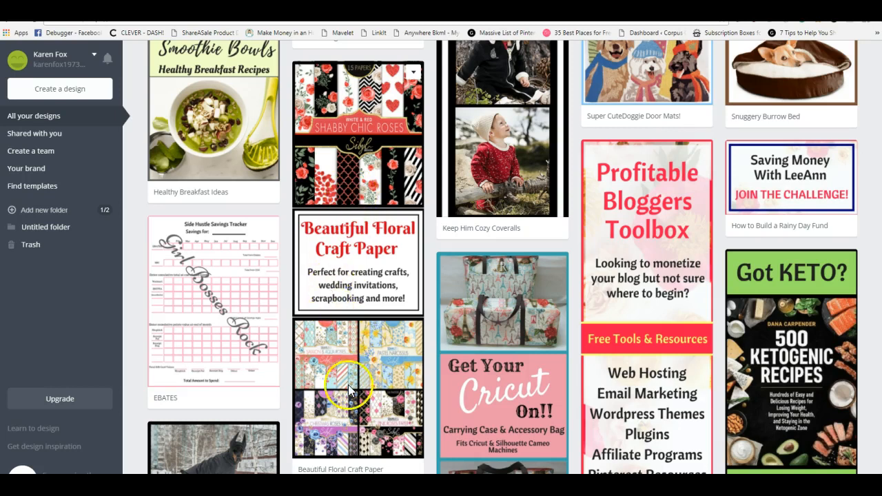
scroll(542, 307, "down", 2)
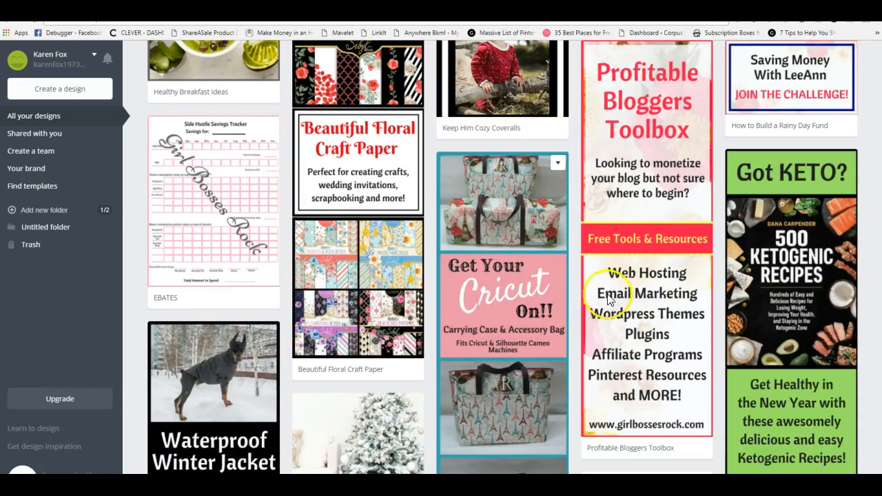
scroll(783, 292, "down", 3)
scroll(783, 291, "up", 2)
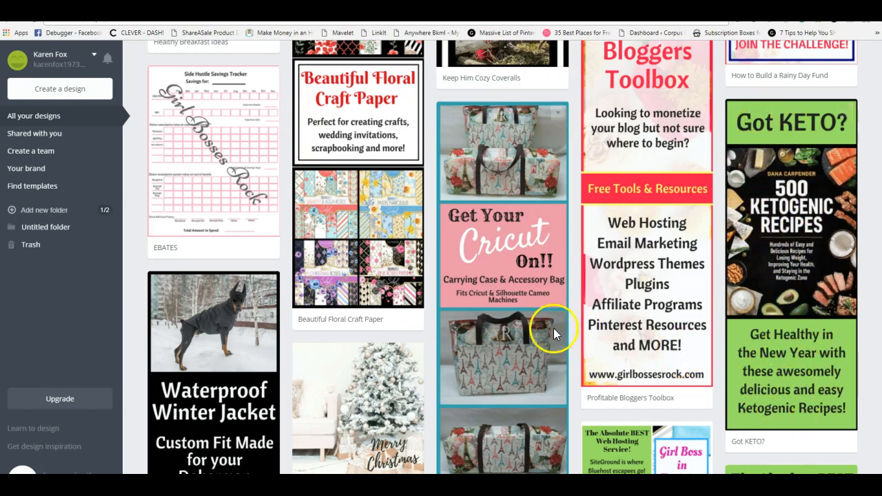
scroll(553, 328, "down", 10)
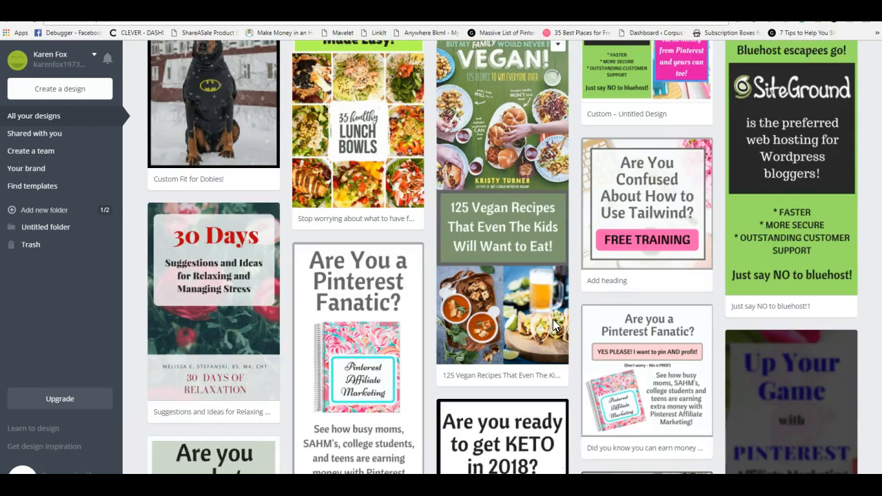
Examine the keto diet, Gardner's Fashion apron, chore chart, service dog and dog-outfit photo designs for layout ideas
scroll(552, 319, "down", 10)
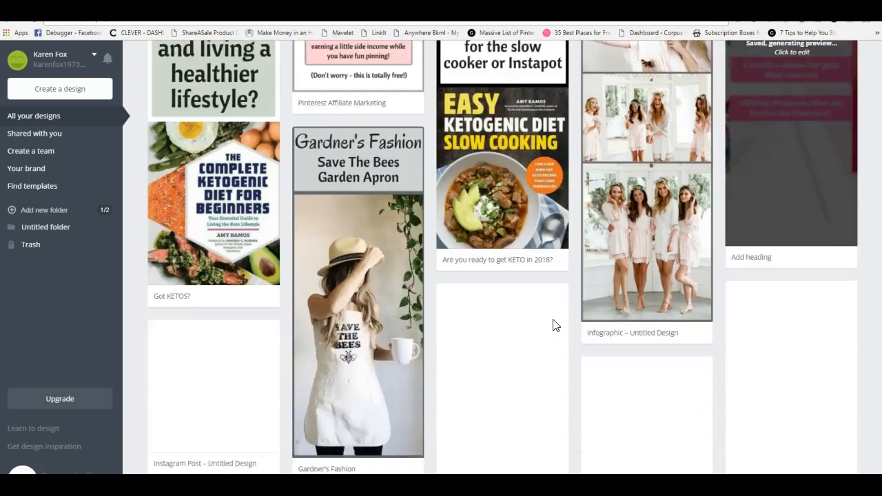
scroll(553, 325, "down", 1)
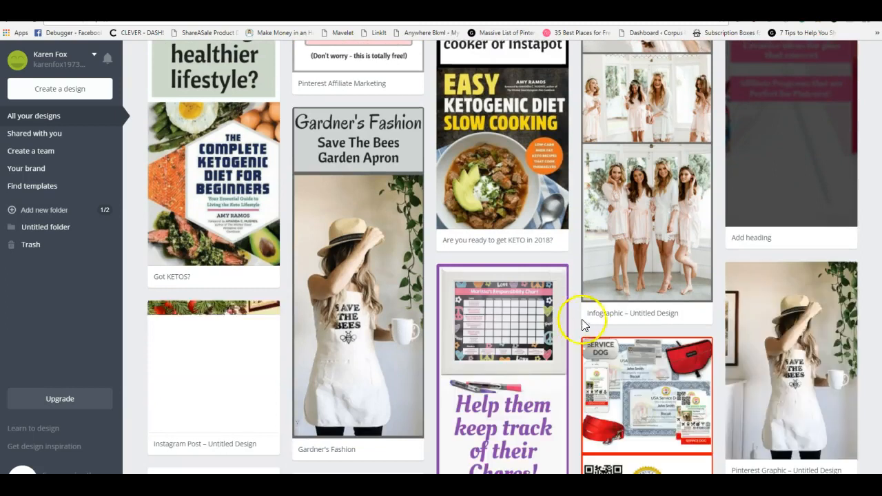
scroll(579, 329, "down", 2)
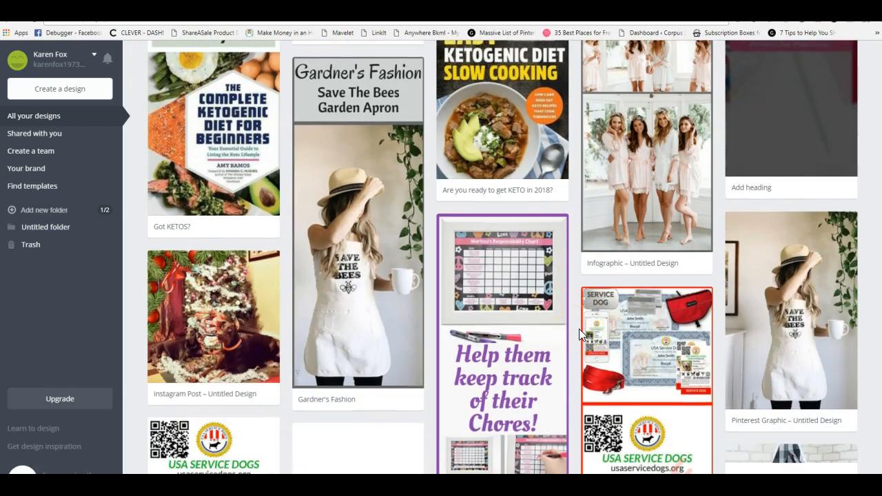
scroll(577, 346, "down", 4)
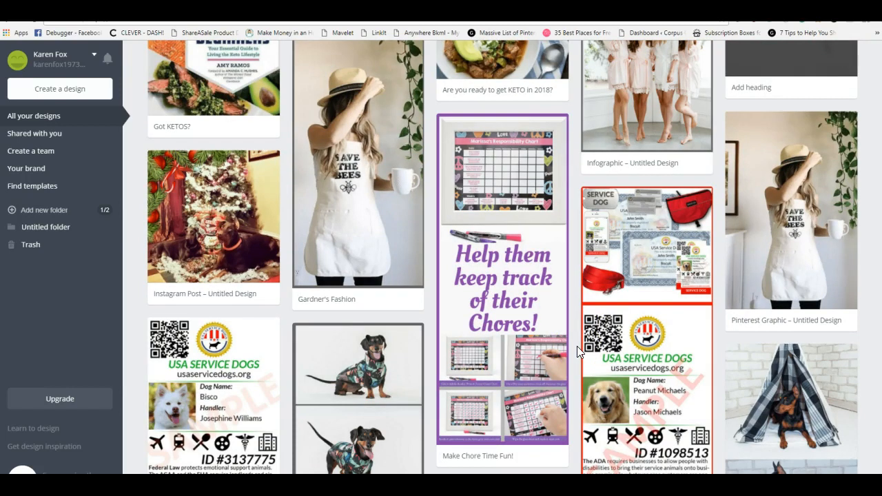
scroll(576, 346, "down", 5)
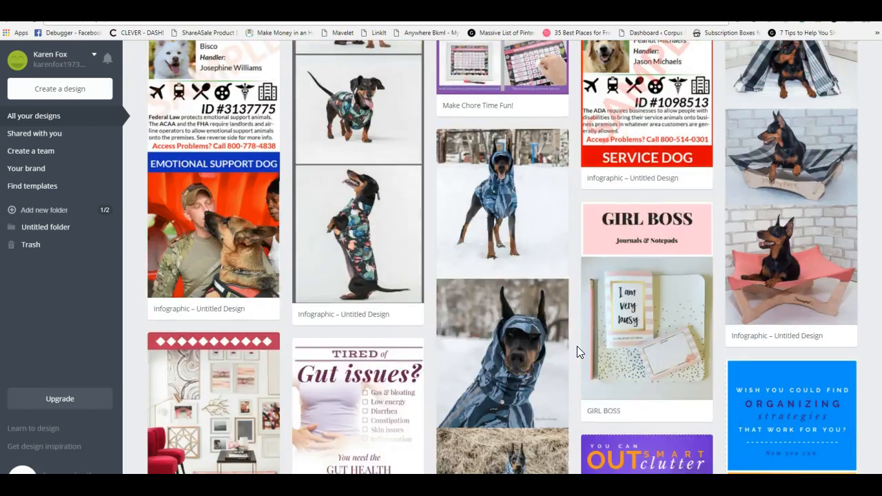
scroll(576, 346, "up", 1)
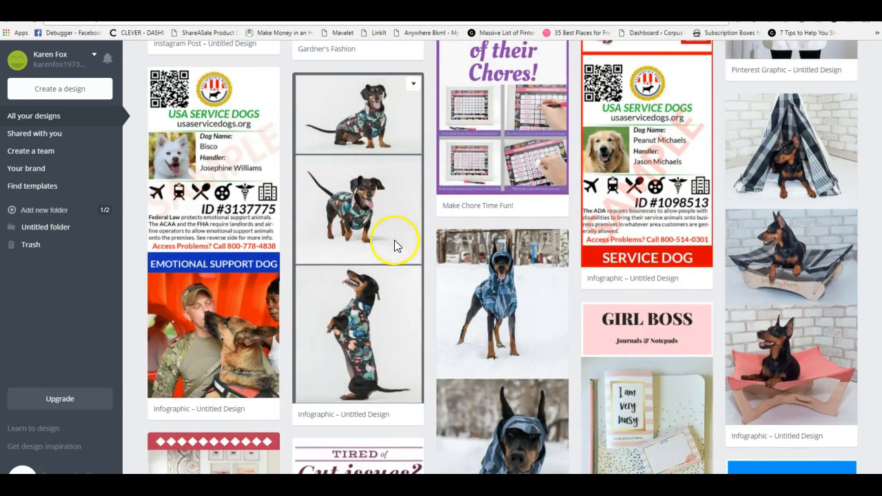
scroll(484, 366, "down", 1)
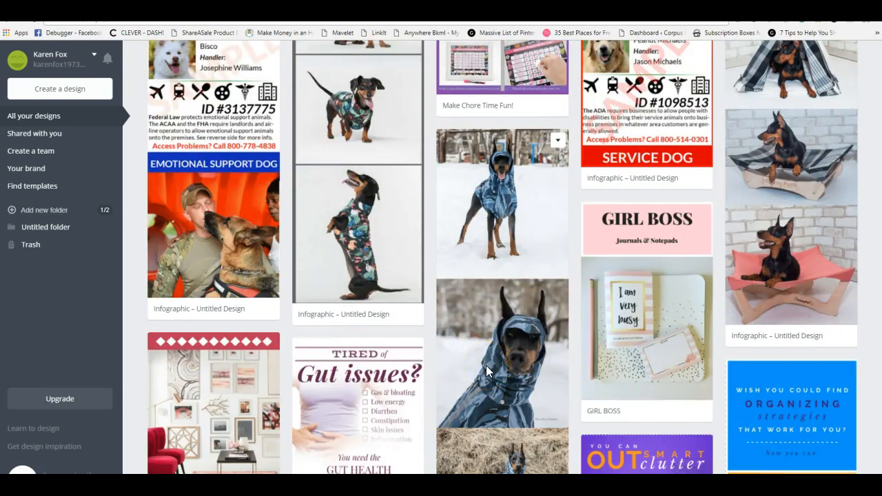
Review the planner and calendar pages and the Gut Health, 30 Minute Vegan and Dog Mommies wall art designs
scroll(485, 370, "down", 4)
scroll(486, 370, "down", 4)
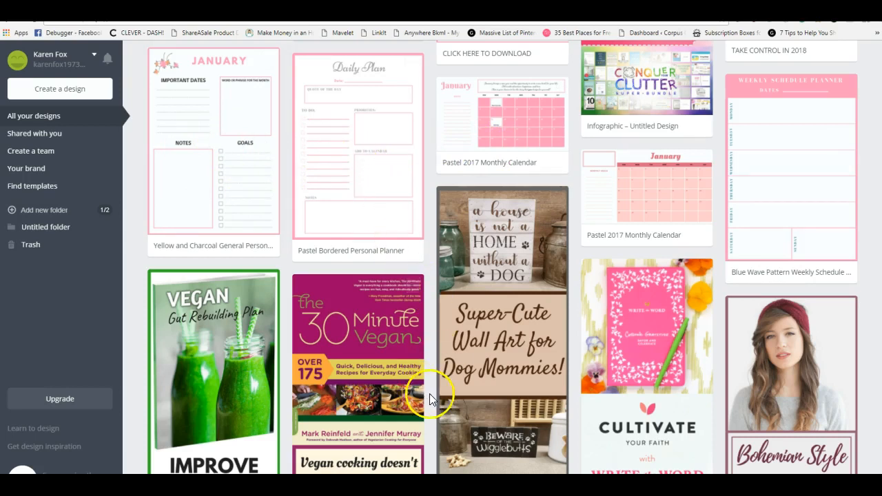
scroll(429, 393, "down", 1)
scroll(429, 391, "up", 3)
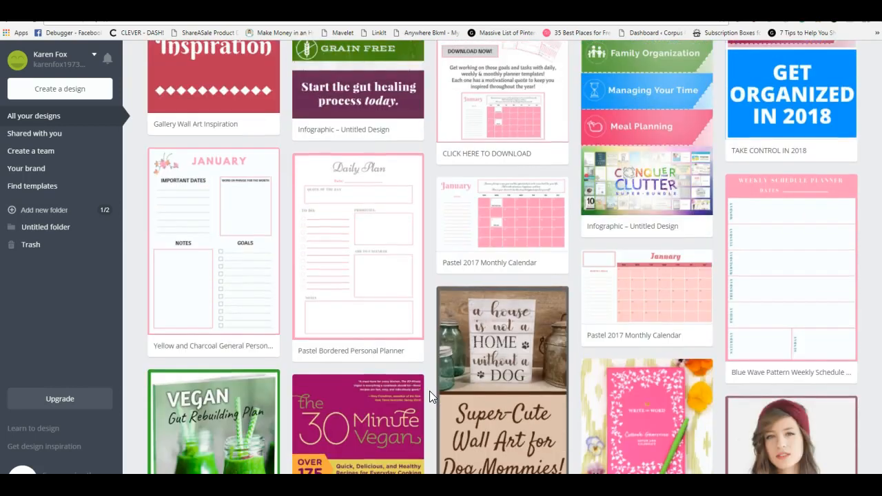
scroll(429, 391, "down", 5)
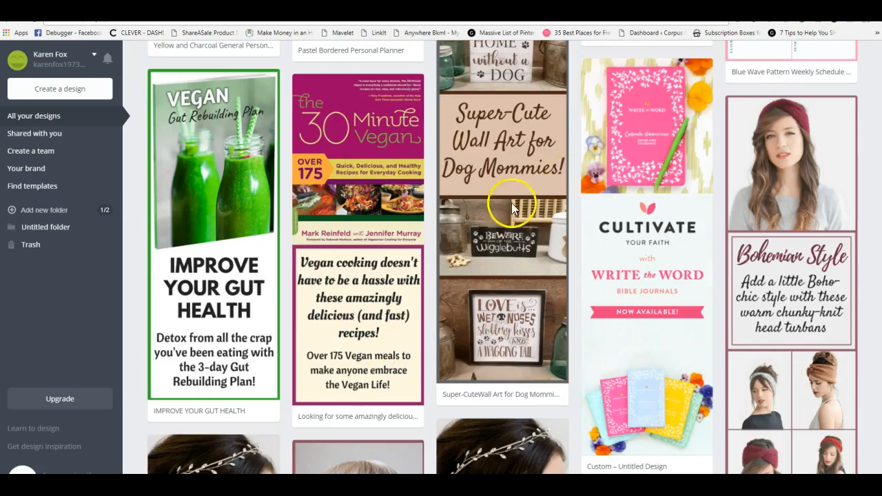
scroll(555, 353, "up", 2)
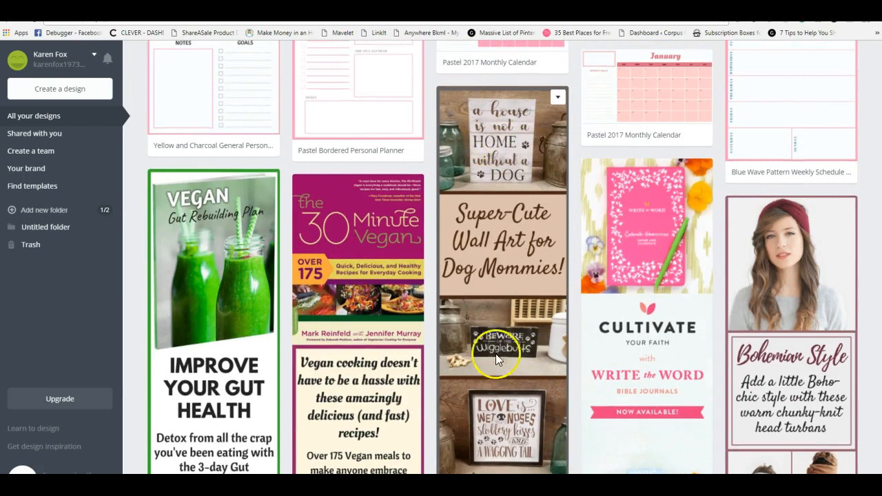
scroll(552, 382, "down", 7)
Compare the Bohemian Hairstyles, Crystal Headband, Boho Collection, Season of Giveaways and Complete Home Budget Planner designs
left_click(223, 191)
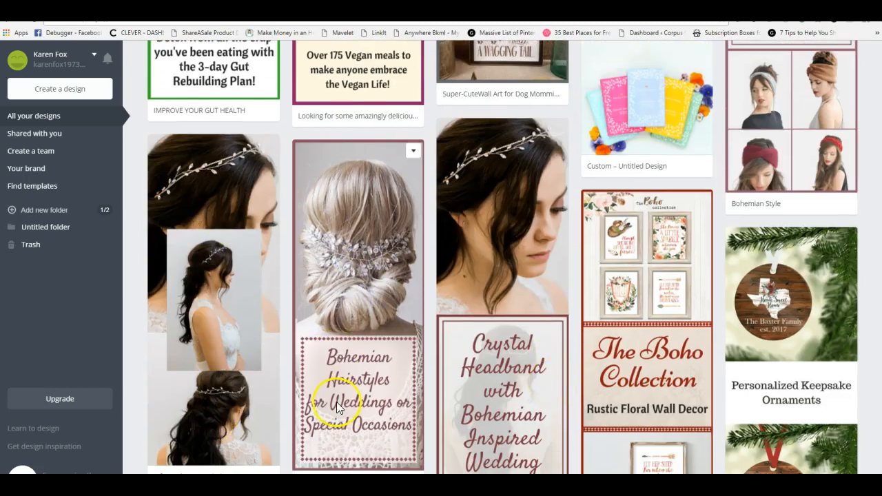
scroll(332, 253, "down", 3)
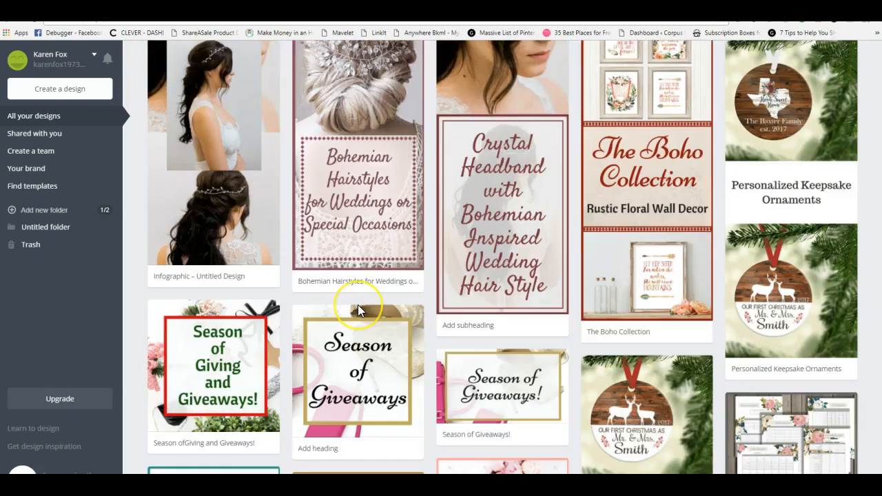
scroll(358, 304, "up", 2)
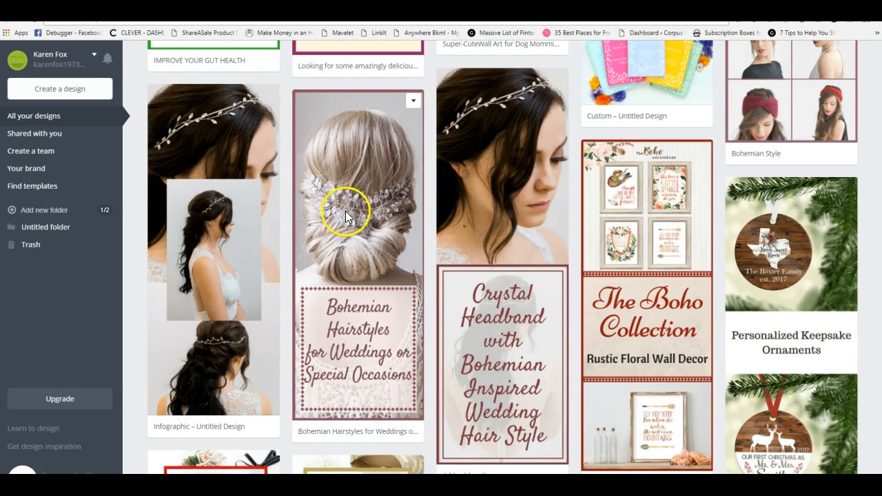
scroll(365, 403, "down", 9)
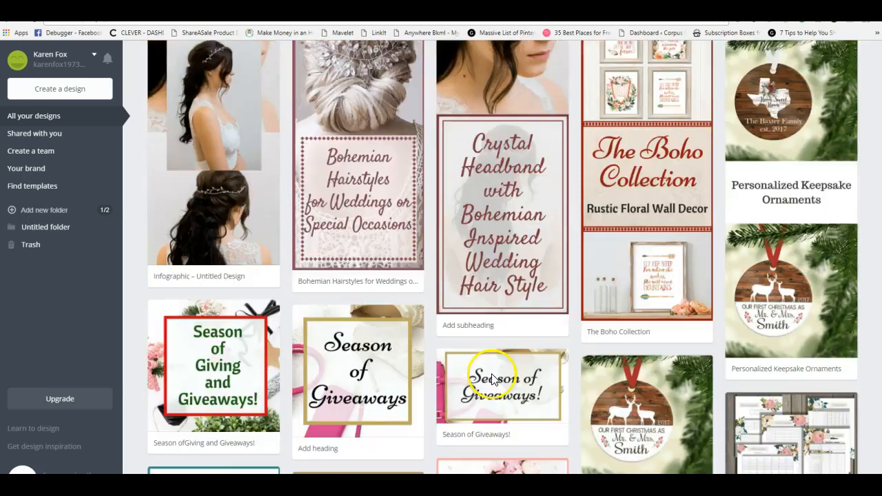
scroll(491, 372, "down", 4)
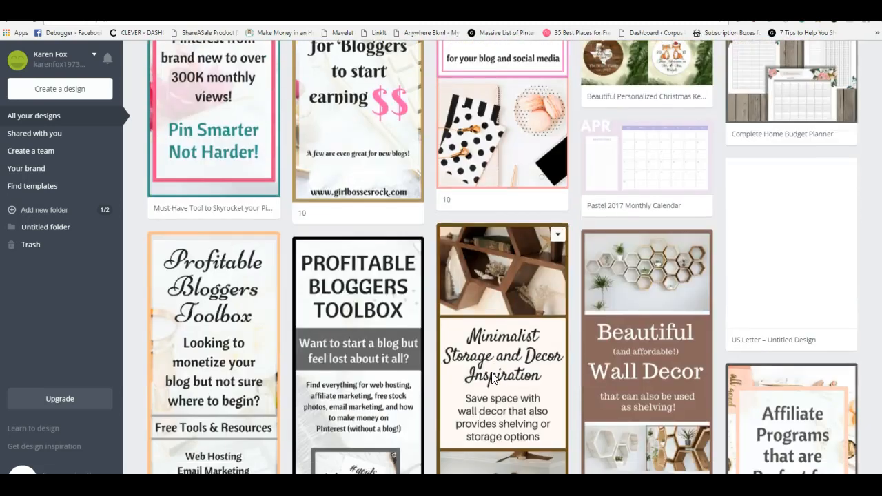
scroll(491, 372, "up", 5)
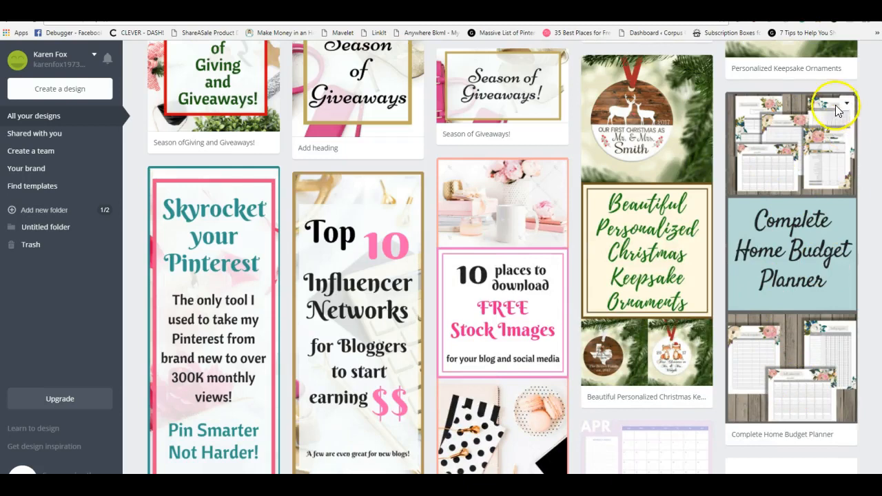
scroll(713, 323, "down", 1)
scroll(586, 279, "down", 10)
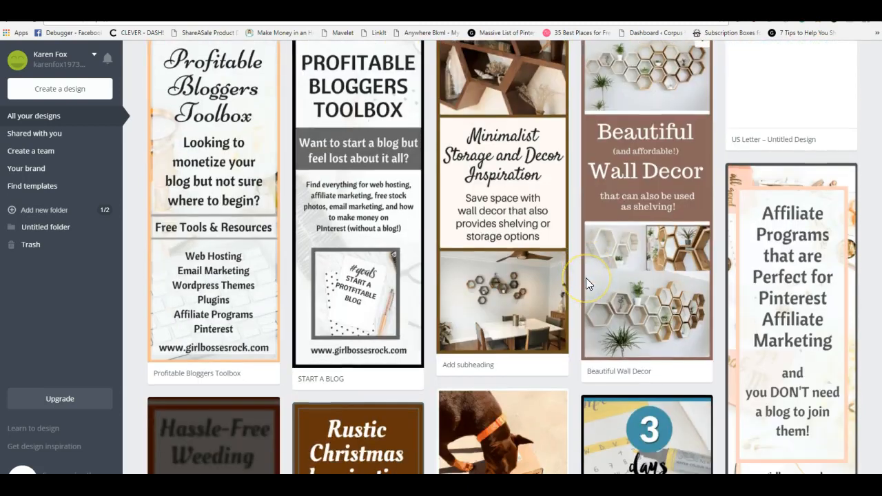
Examine the Turtleneck Sweaters, Canna-Pet, Pinterest 101, Hot Mess Mommy and Gift Ideas for Dad designs
scroll(585, 282, "down", 8)
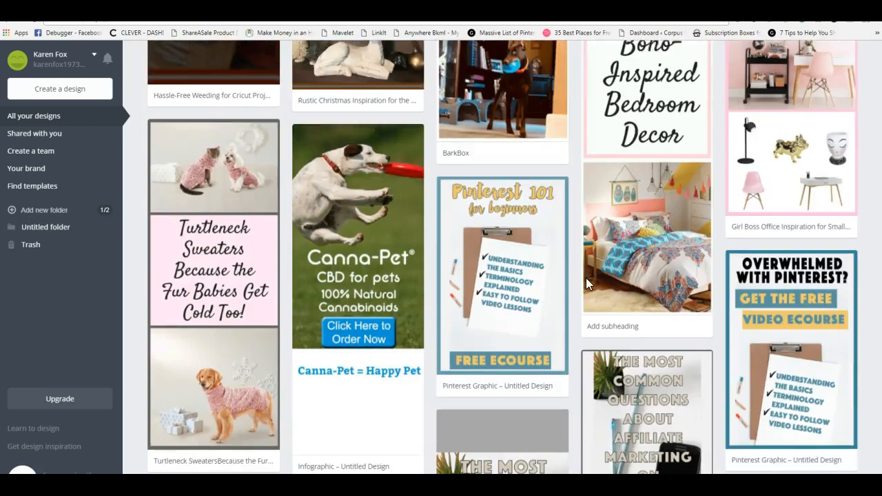
scroll(586, 279, "down", 1)
scroll(254, 96, "up", 1)
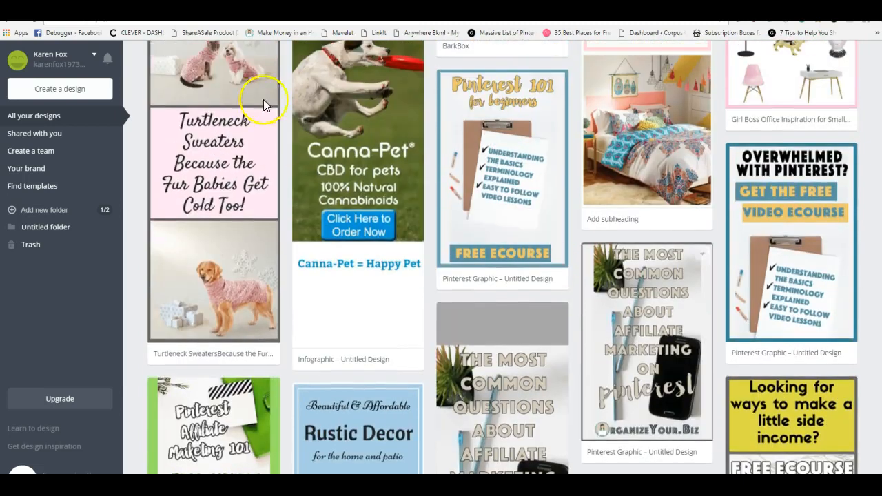
scroll(234, 186, "up", 2)
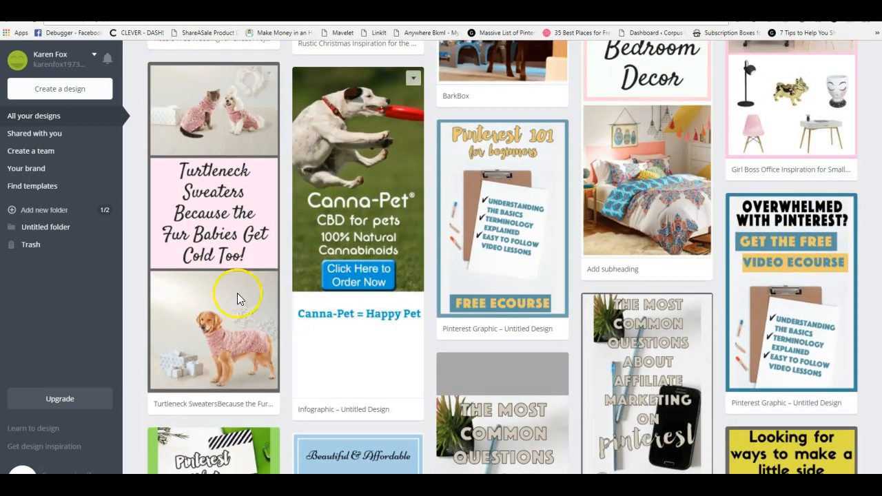
scroll(394, 289, "down", 2)
scroll(634, 281, "down", 8)
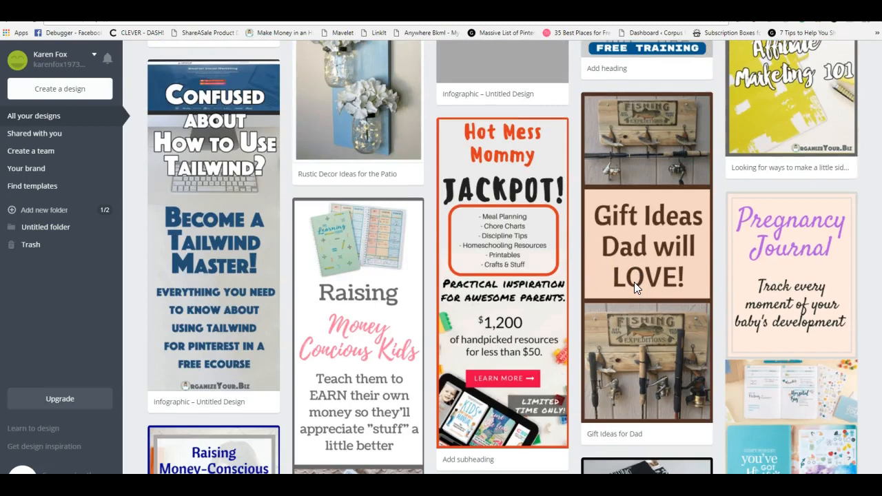
scroll(633, 282, "down", 10)
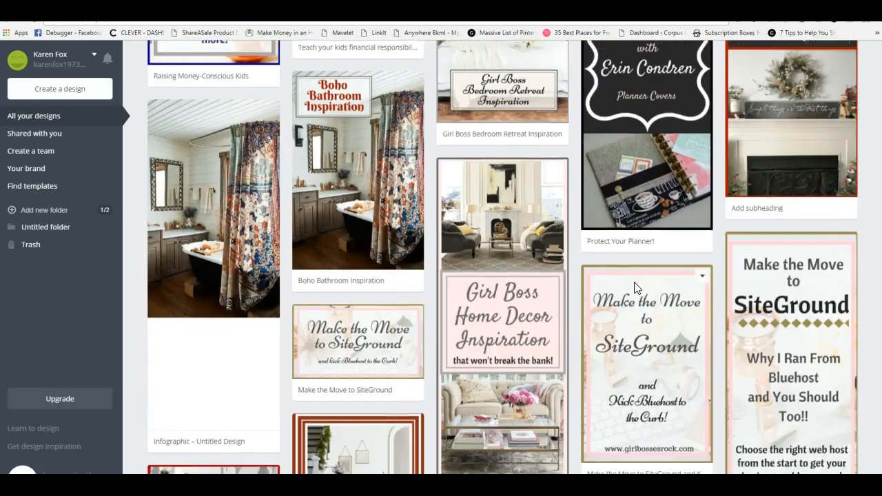
Compare the Teacher's Gift, Teen Gift Ideas, Dobie Winter Fashion and large-dog winter sweater designs
scroll(635, 281, "down", 6)
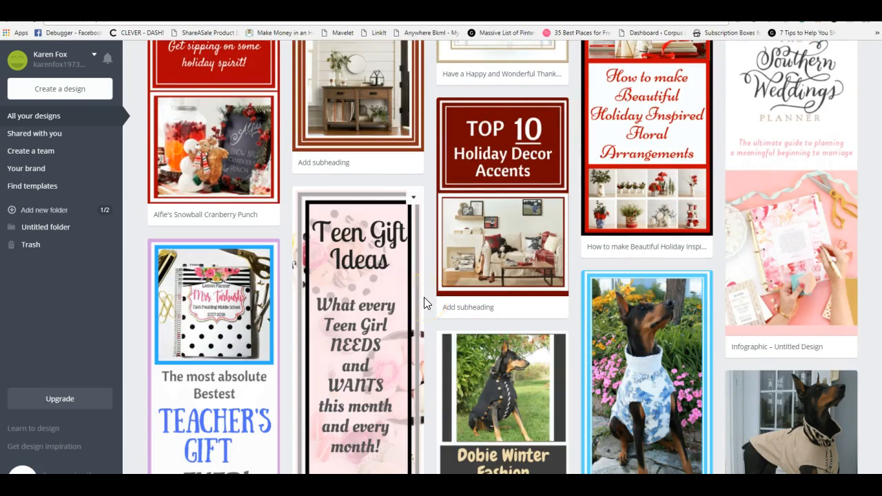
scroll(424, 301, "up", 1)
scroll(423, 301, "down", 3)
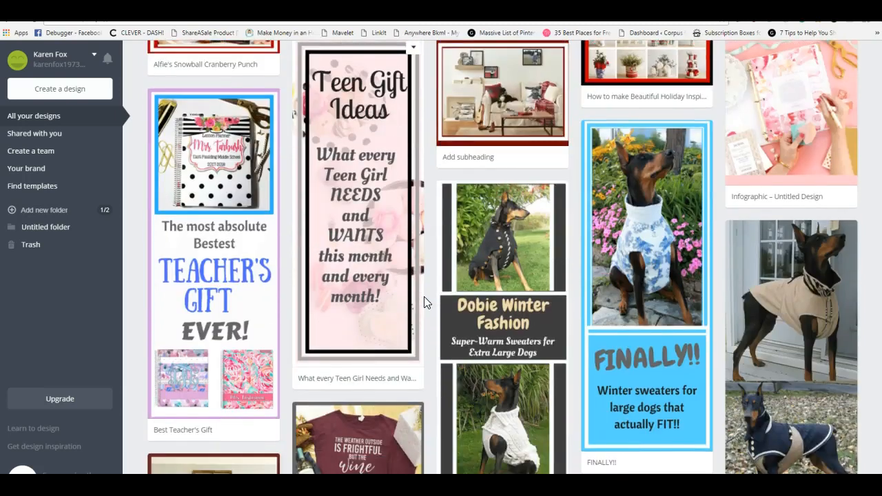
scroll(423, 301, "down", 2)
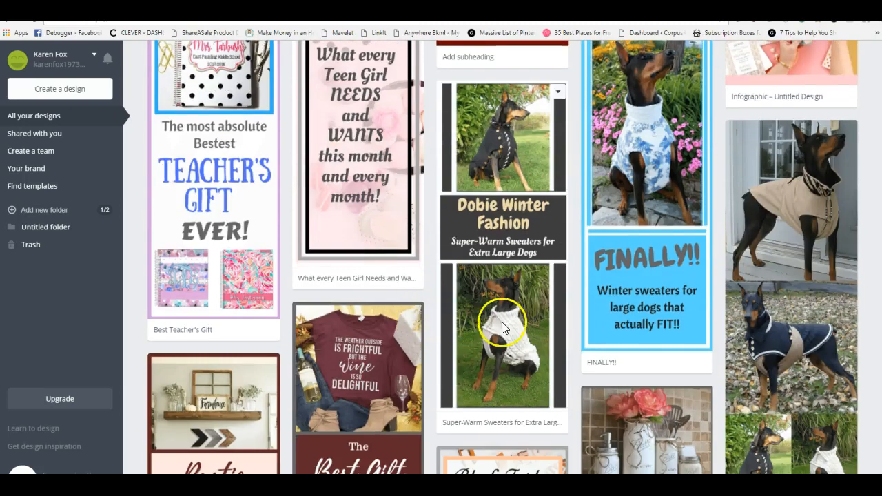
scroll(491, 259, "down", 1)
scroll(490, 259, "down", 2)
scroll(486, 244, "up", 3)
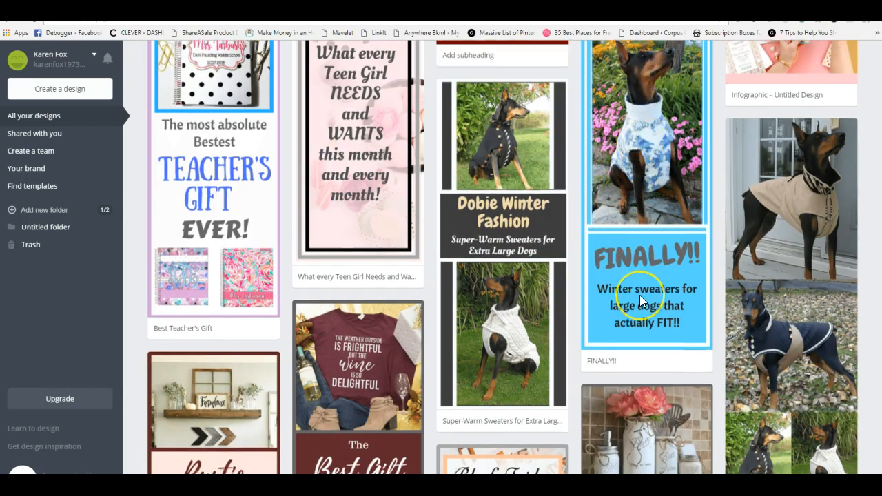
Examine the Rustic Farmhouse Decor, Black Friday, Holiday Porch Decor, Girl Bosses & Jesus and Girl Bosses & Guns designs
scroll(640, 295, "down", 2)
scroll(639, 295, "down", 4)
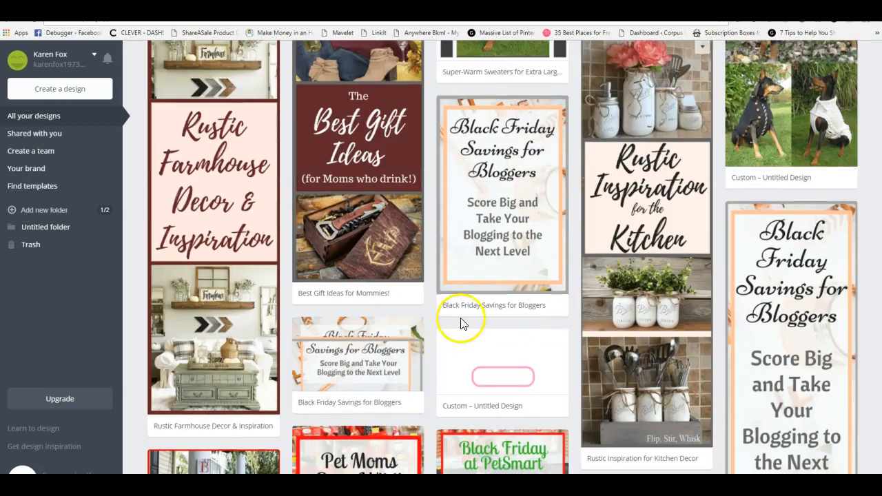
scroll(594, 310, "down", 4)
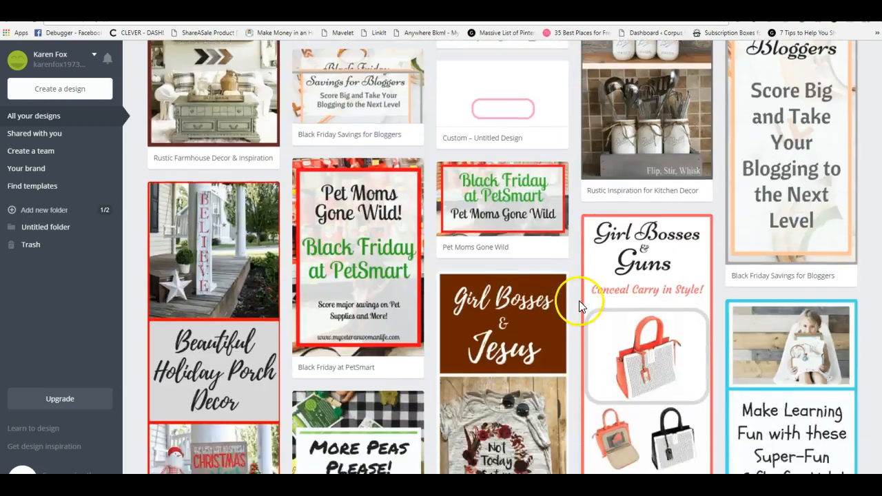
scroll(579, 303, "down", 3)
scroll(213, 185, "up", 2)
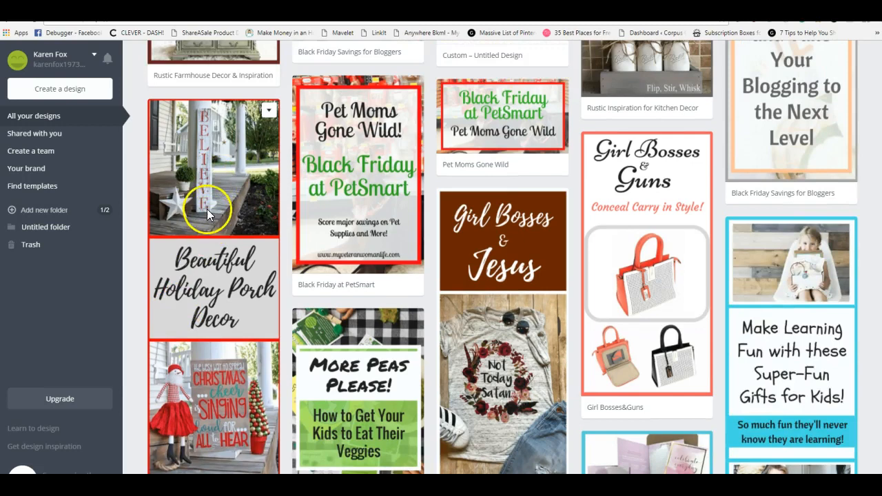
scroll(234, 386, "down", 2)
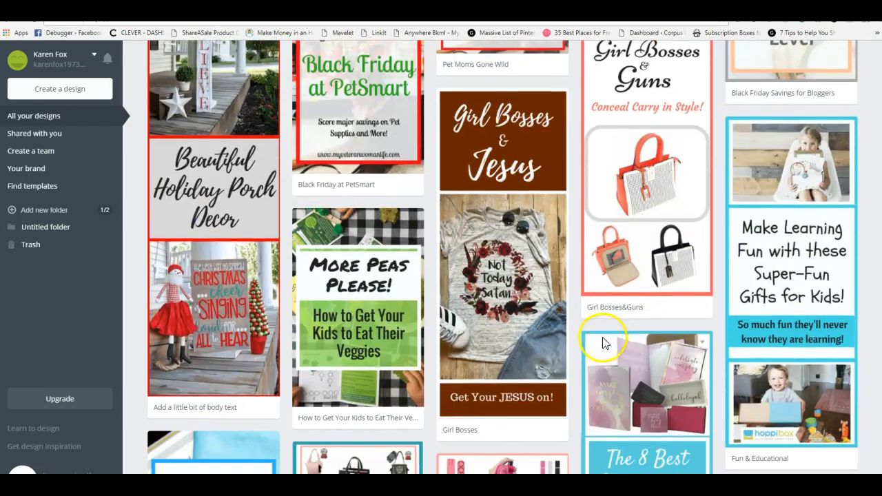
scroll(598, 334, "down", 3)
scroll(599, 335, "down", 10)
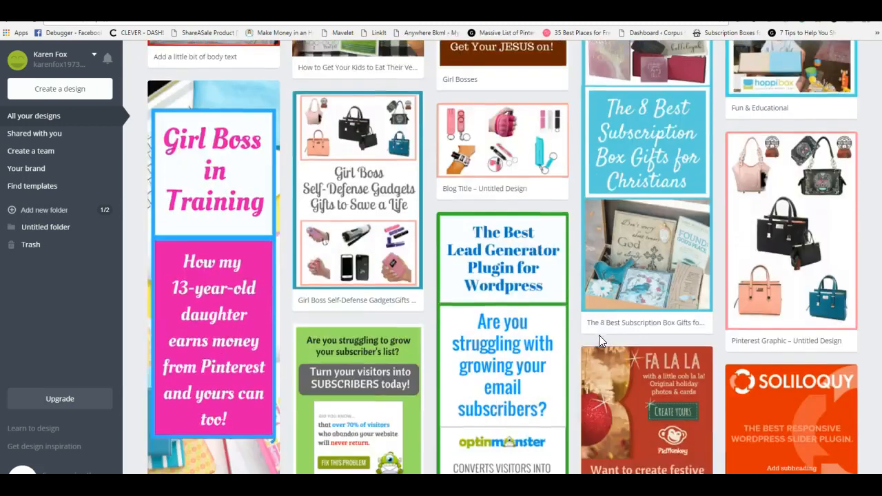
Compare the Must-Read Book Series, Happy Planner Bible Study, Must-Have Adidas Shoes, Me Too and Budget & Savings designs
scroll(599, 335, "down", 8)
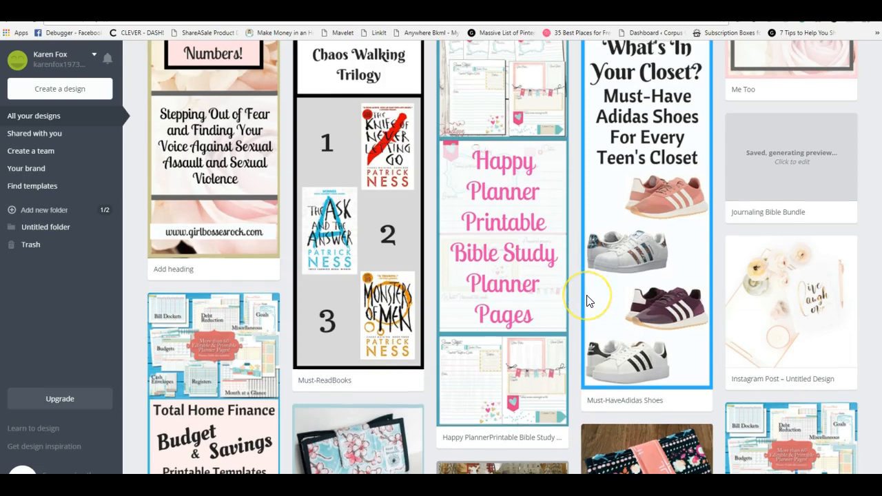
scroll(580, 294, "up", 4)
scroll(580, 310, "down", 5)
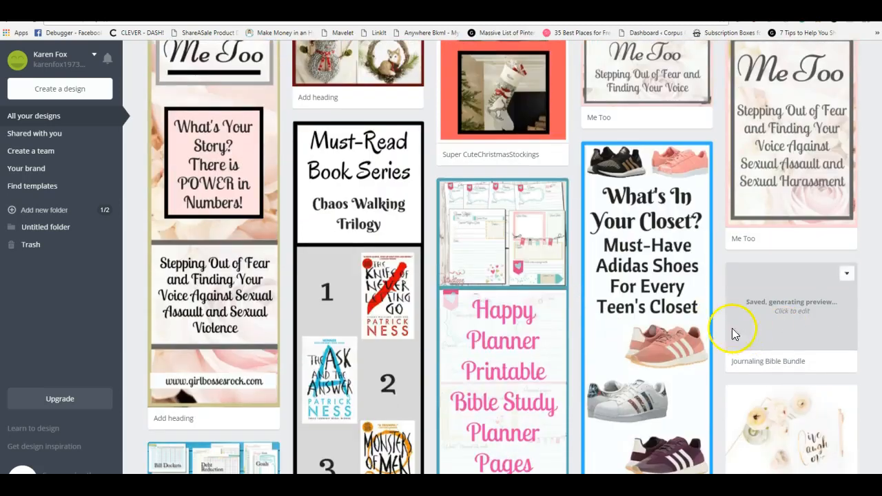
scroll(355, 294, "up", 2)
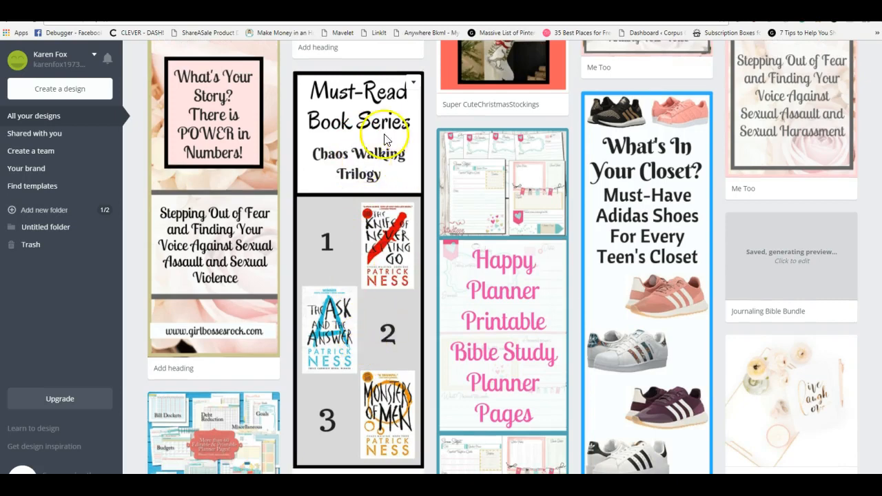
scroll(377, 422, "down", 10)
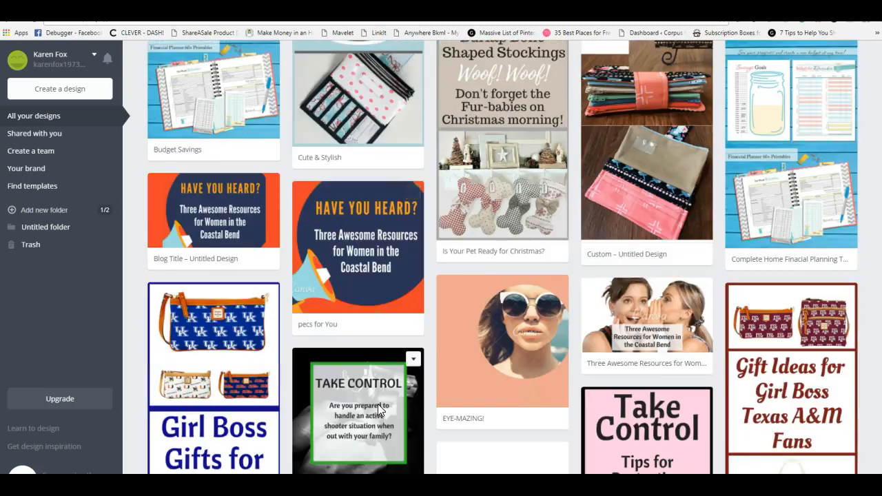
scroll(380, 394, "down", 3)
scroll(380, 393, "up", 8)
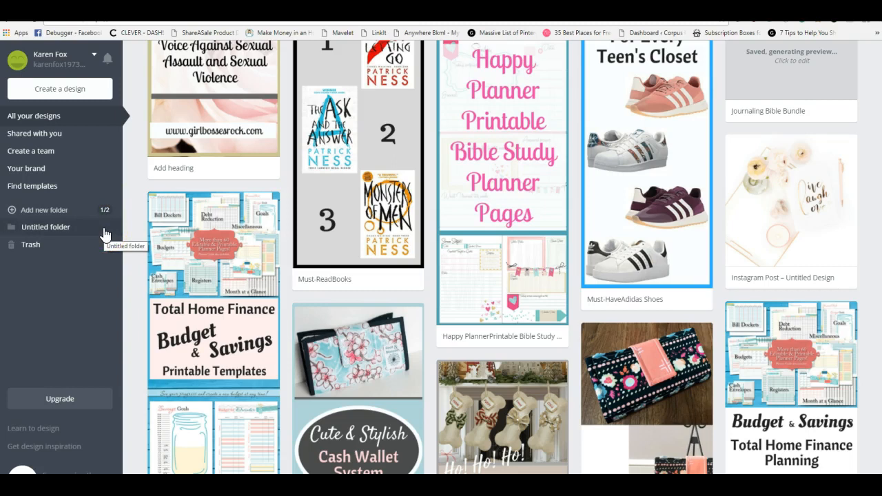
scroll(105, 235, "up", 2)
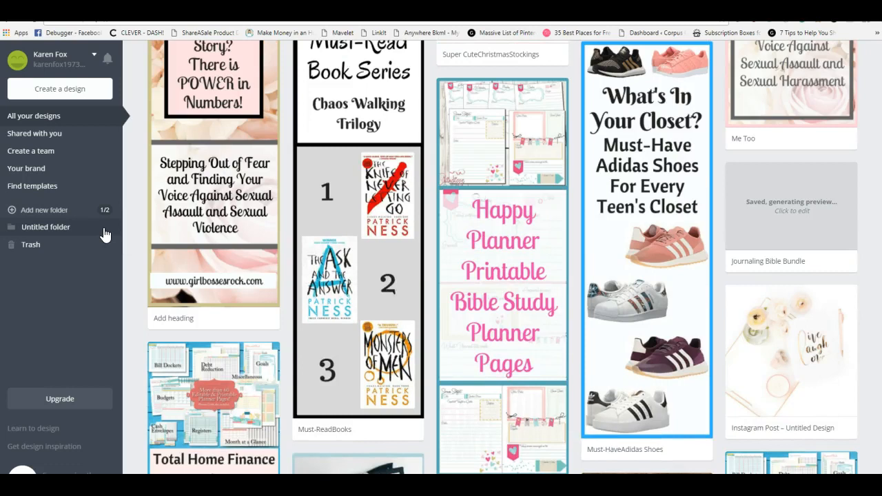